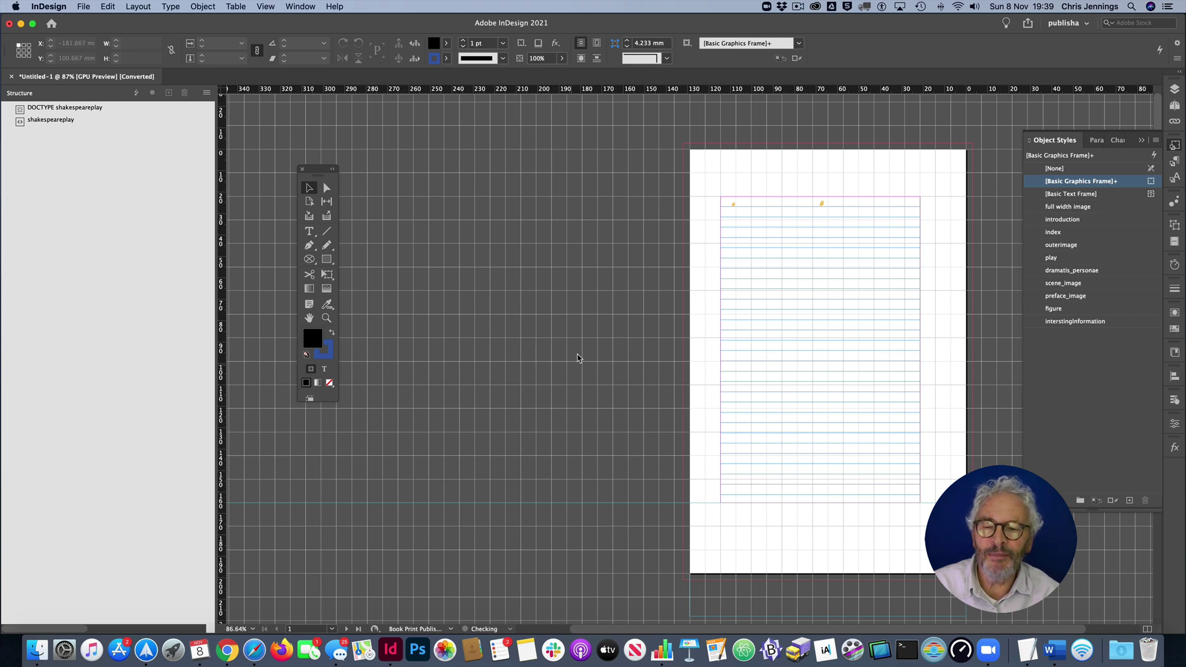
# View the DTD of the shakespeareplay document type to examine its element definitions, and close it
pyautogui.hscroll(3, 577, 358)
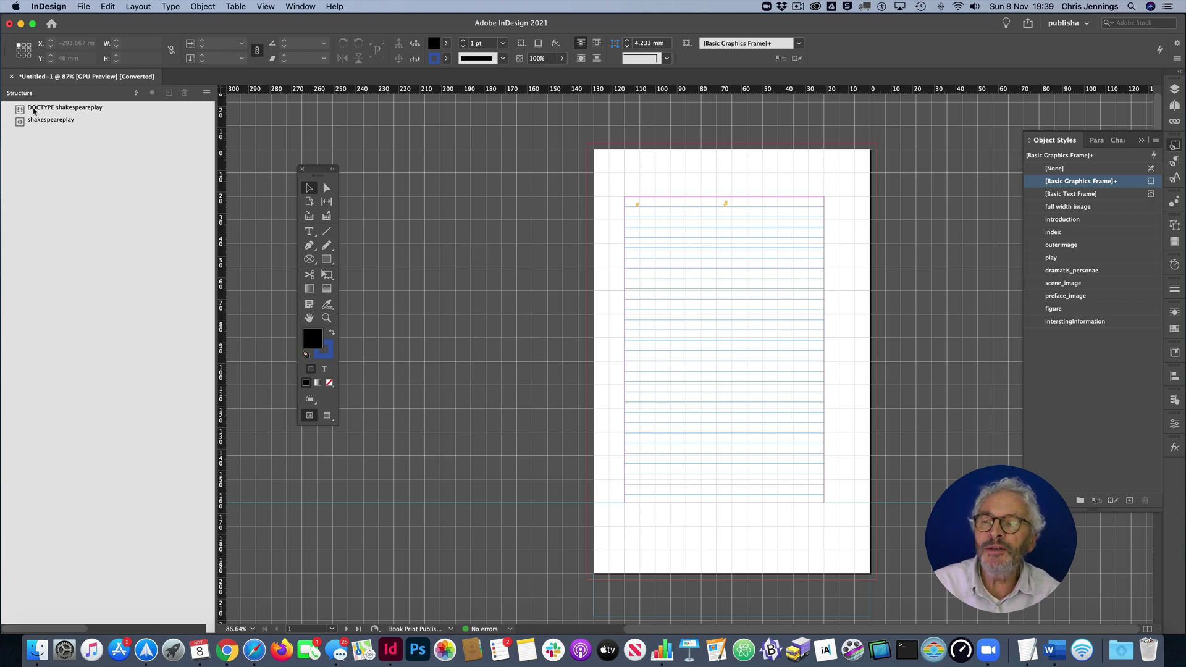
pyautogui.doubleClick(38, 110)
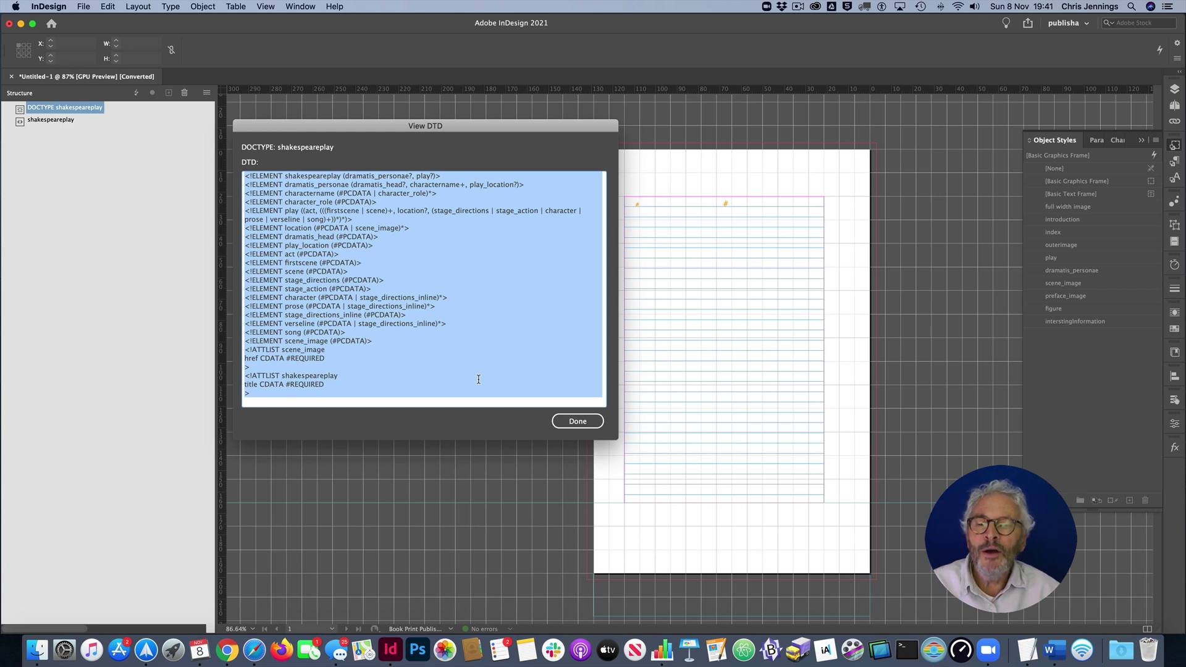
pyautogui.click(577, 420)
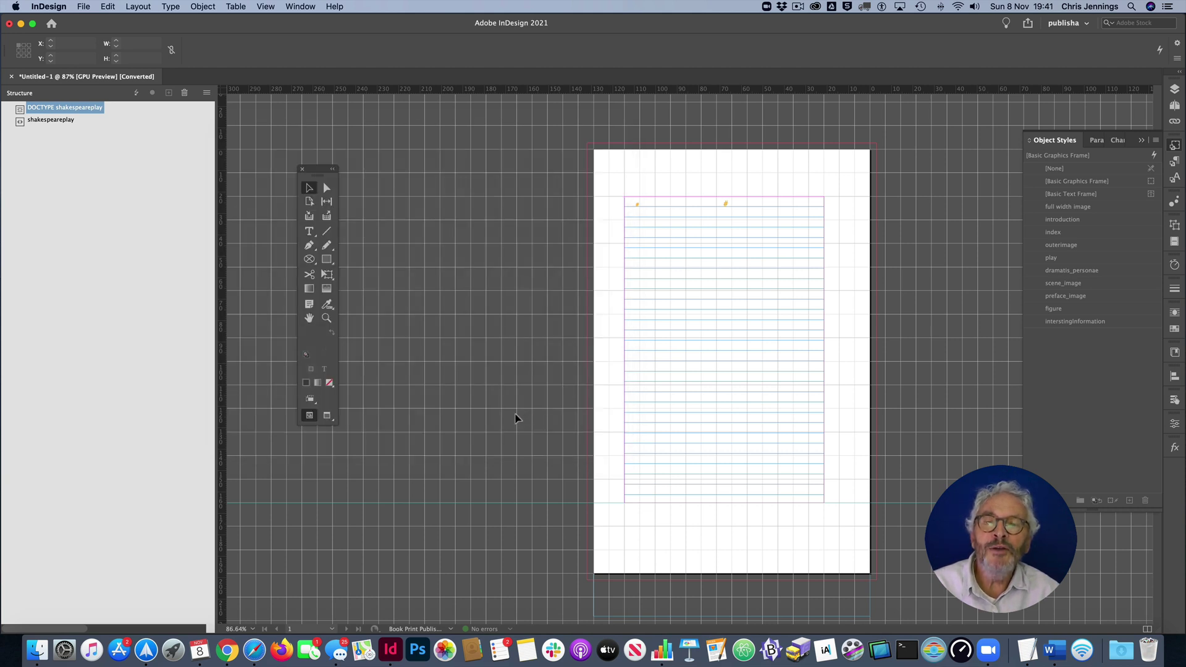
# Show the document's XML tags beside the page and enlarge the list to fit every tag
pyautogui.click(301, 7)
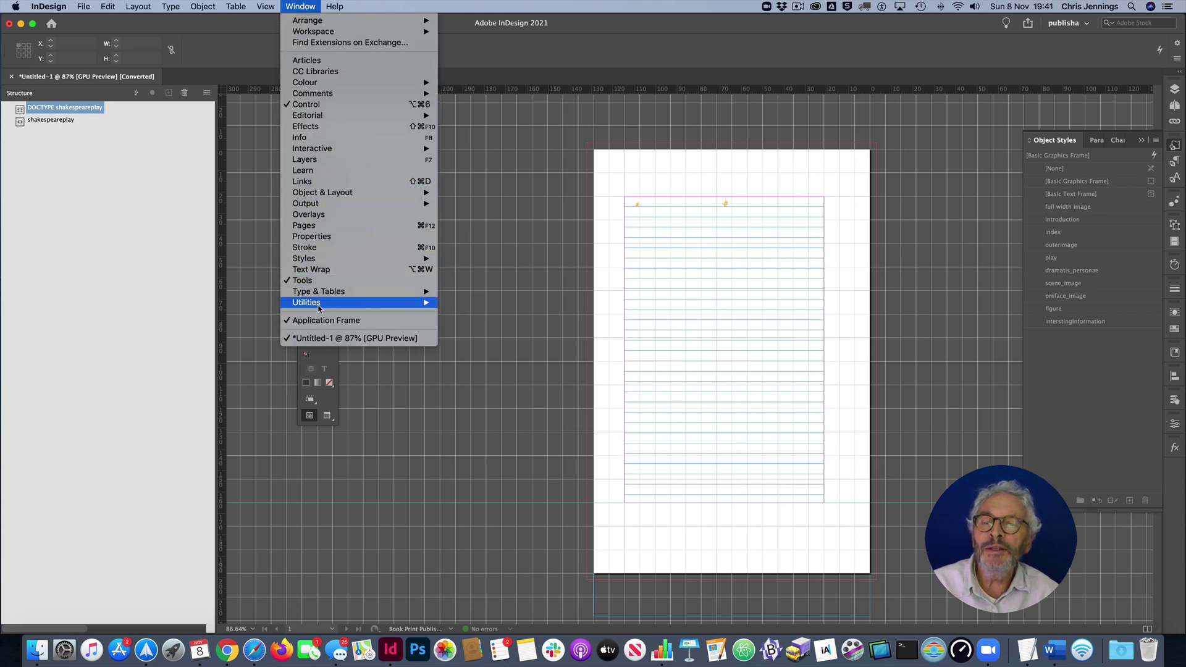
pyautogui.moveTo(321, 304)
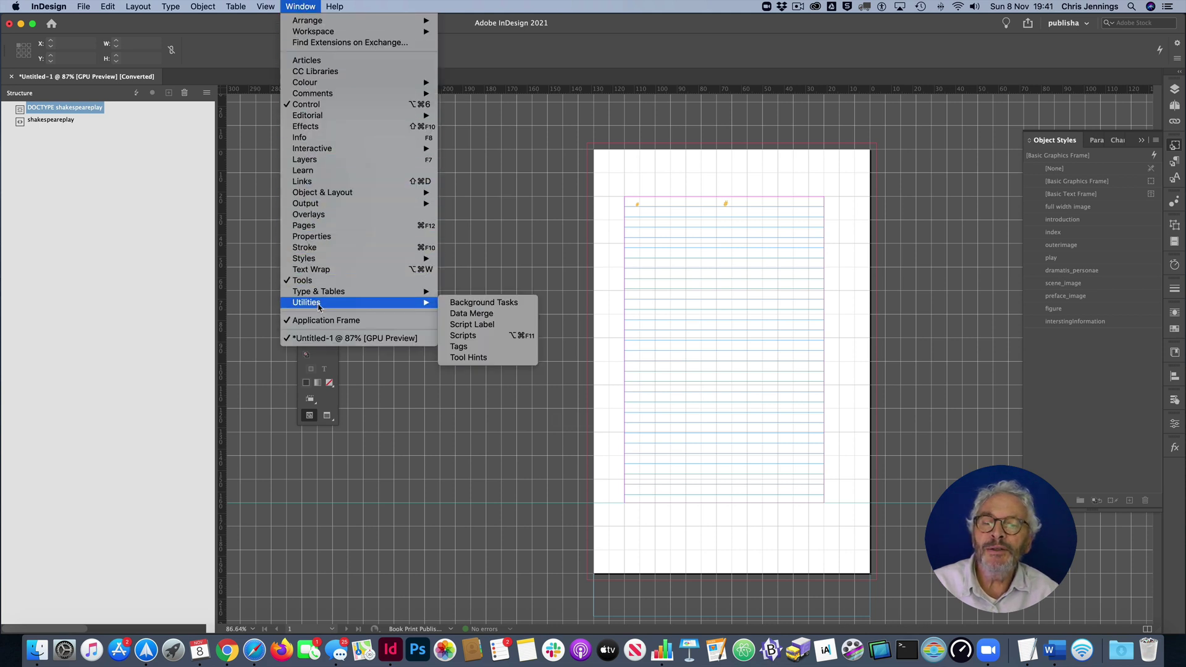
pyautogui.click(464, 347)
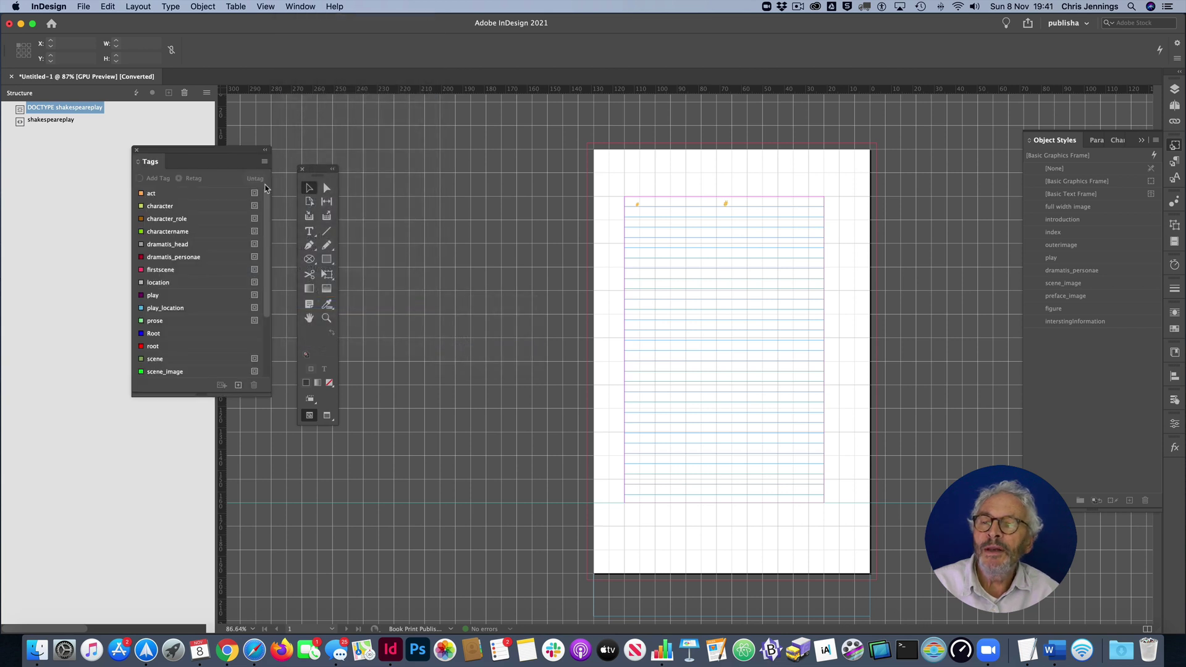
pyautogui.moveTo(242, 162); pyautogui.dragTo(520, 198)
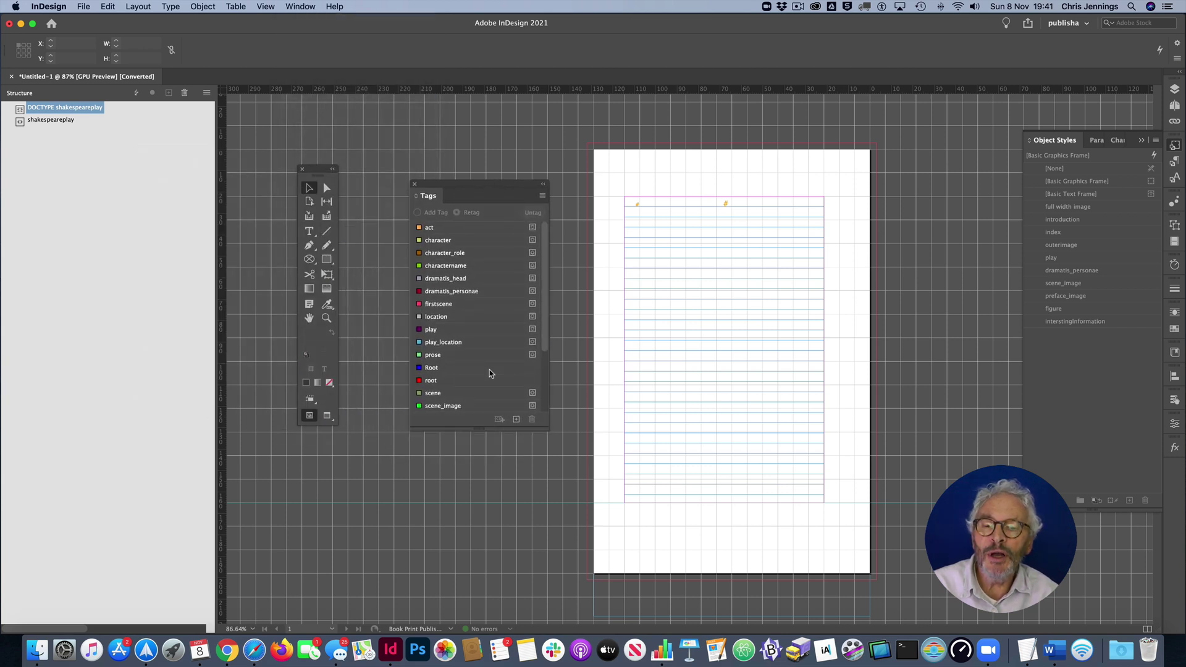
pyautogui.moveTo(476, 442); pyautogui.dragTo(477, 547)
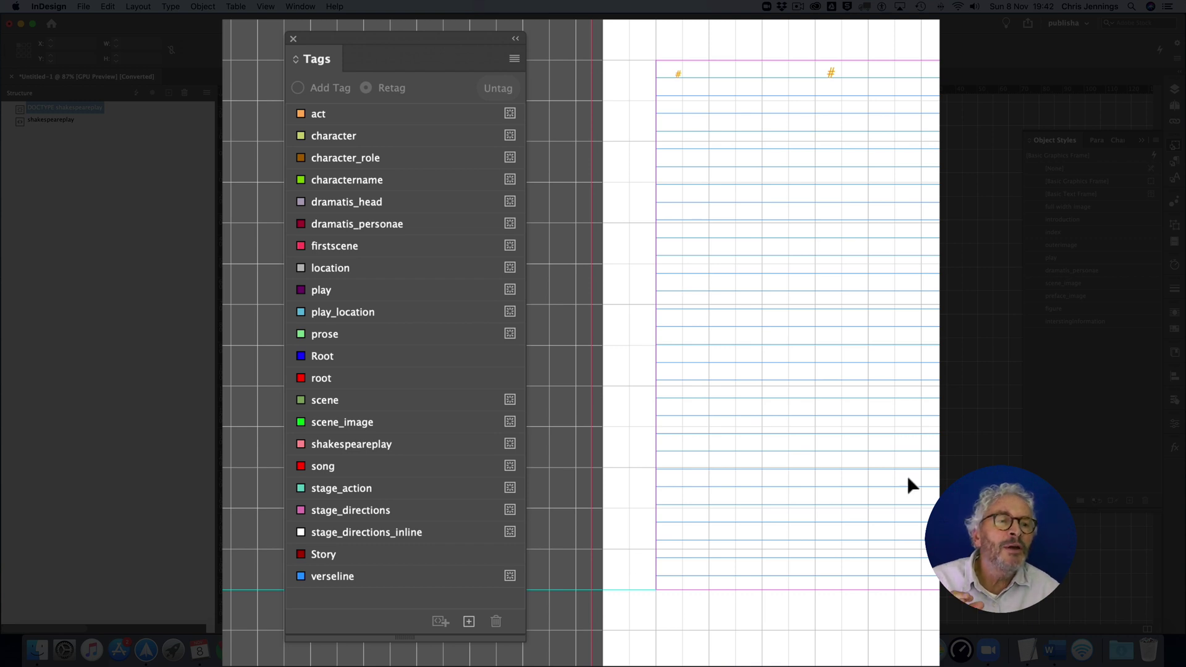
# Compare the paragraph style names with the XML tag names, and put both lists away
pyautogui.click(1176, 163)
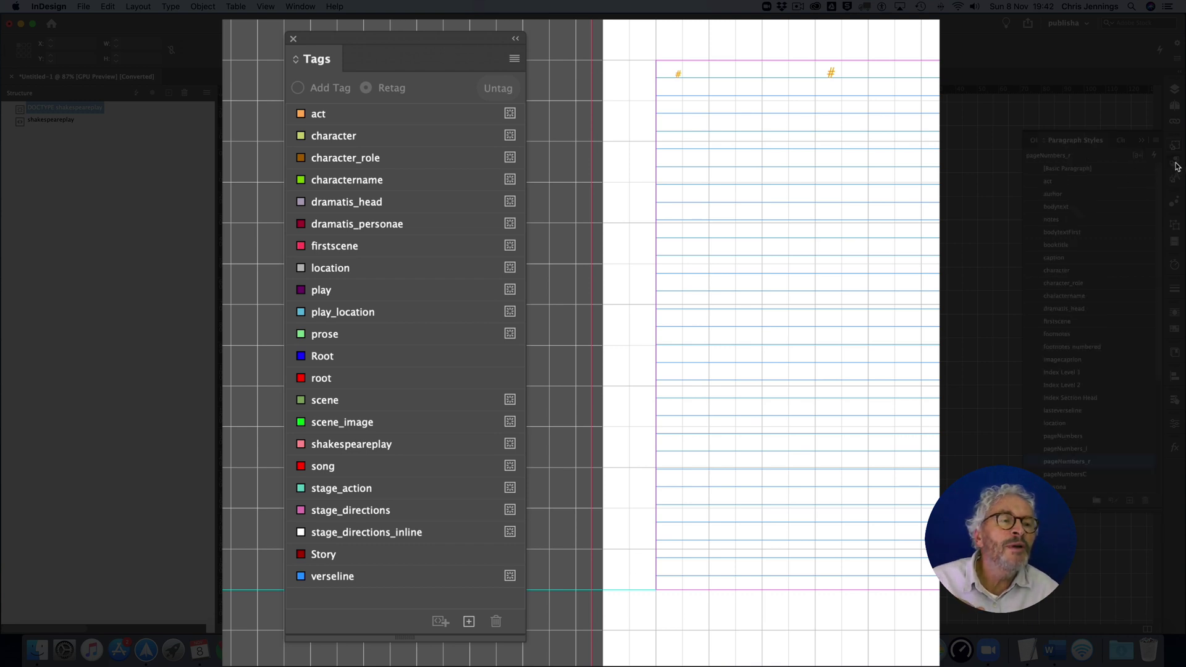
pyautogui.moveTo(1051, 146); pyautogui.dragTo(648, 68)
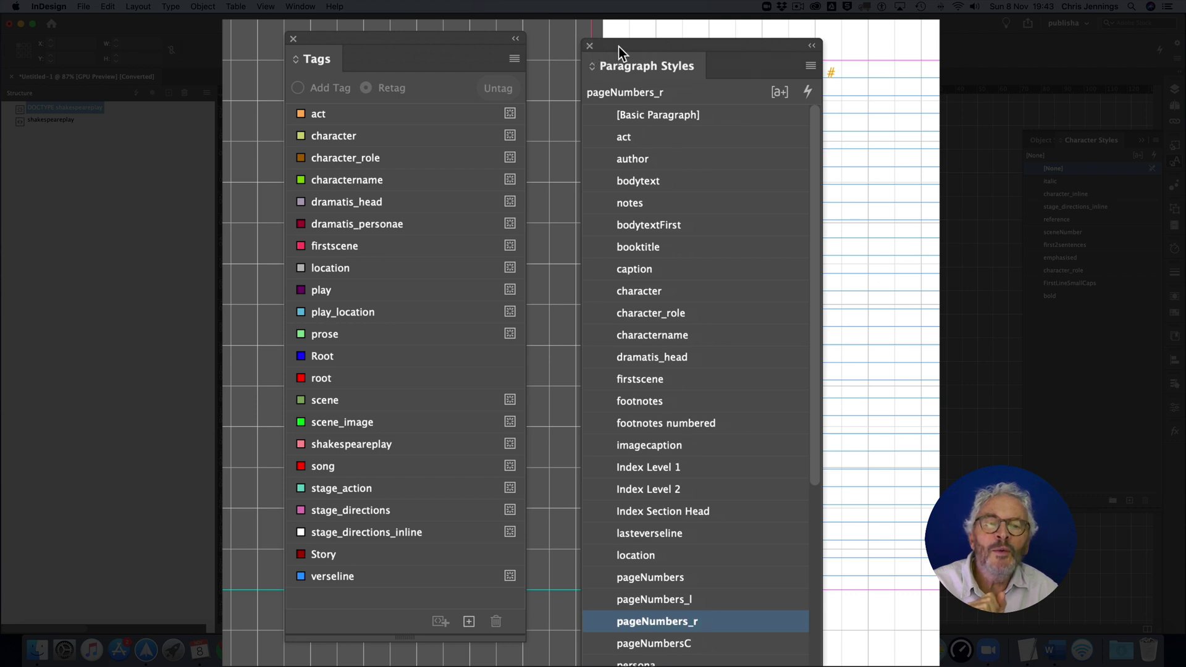
pyautogui.moveTo(617, 46); pyautogui.dragTo(1139, 137)
pyautogui.moveTo(1065, 147); pyautogui.dragTo(1140, 142)
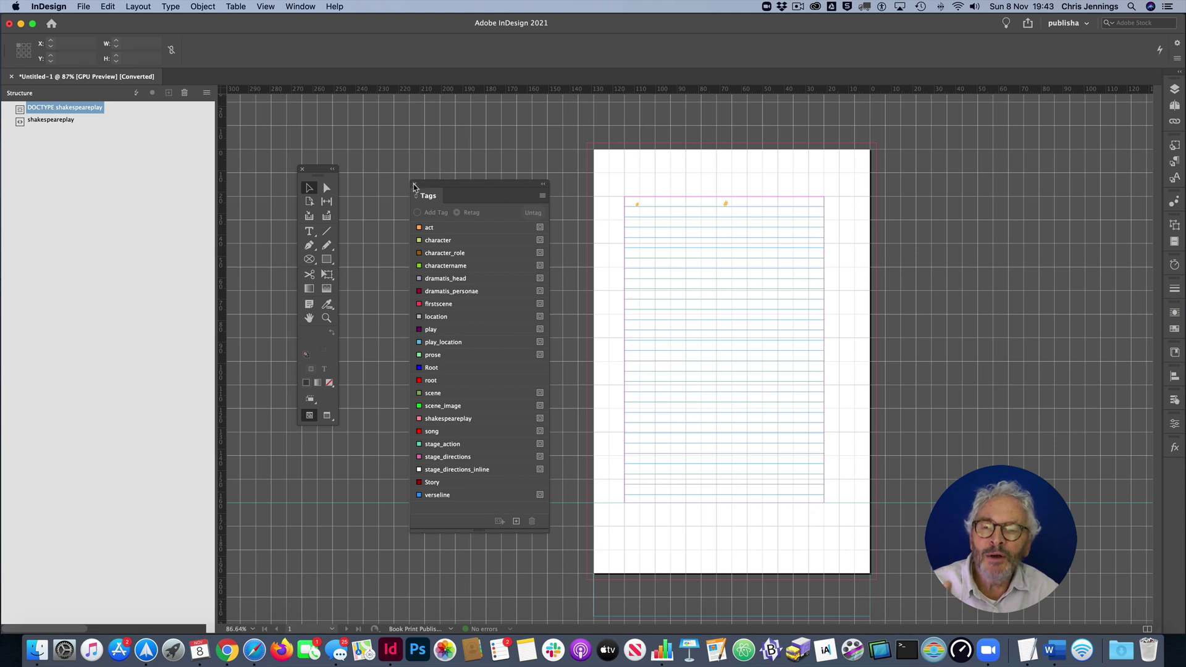
pyautogui.click(413, 185)
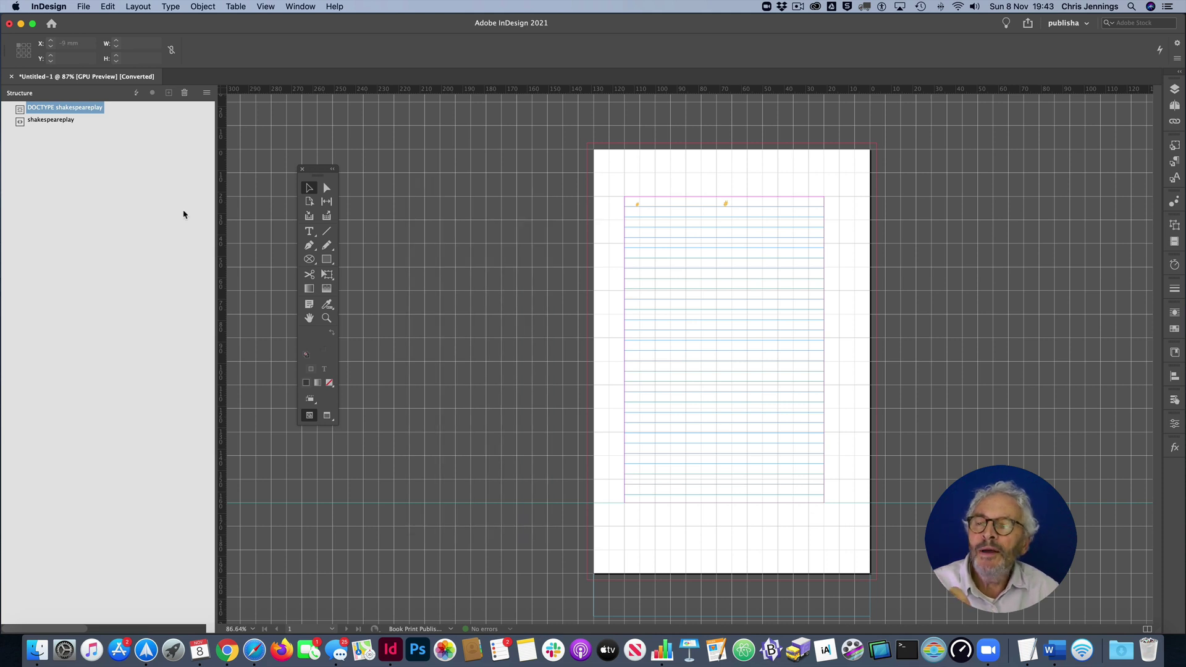
# Import dream.xml from the text_of_plays folder as XML in Merge Content mode, keeping the import options as set
pyautogui.click(149, 212)
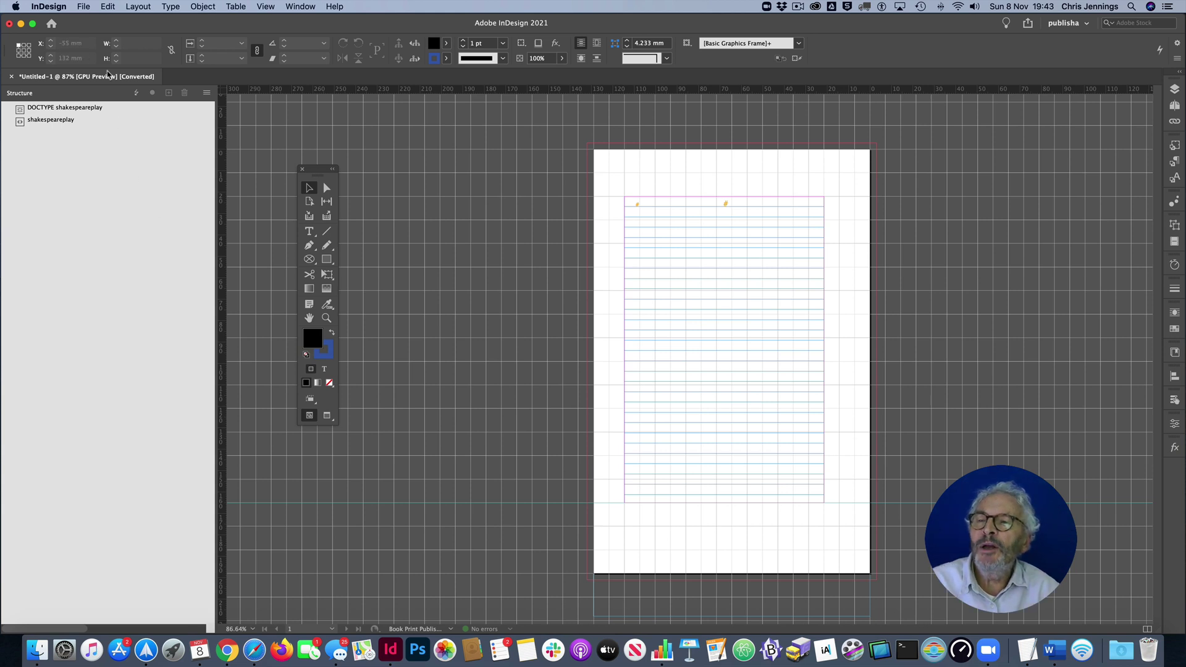
pyautogui.click(84, 8)
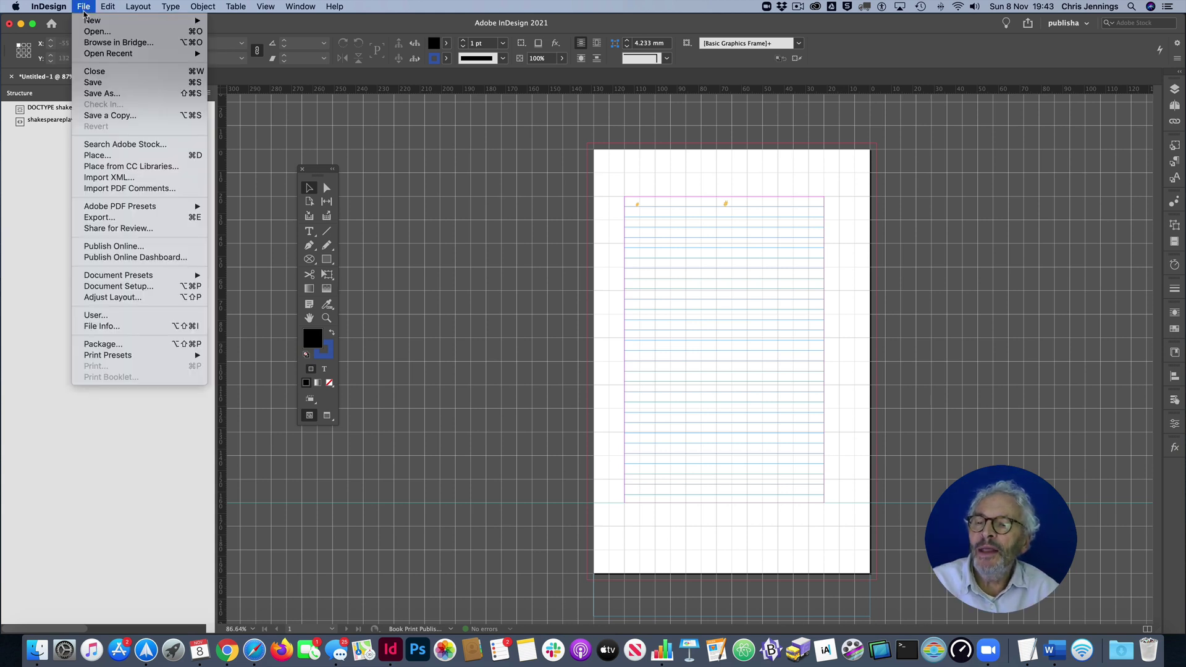
pyautogui.click(91, 179)
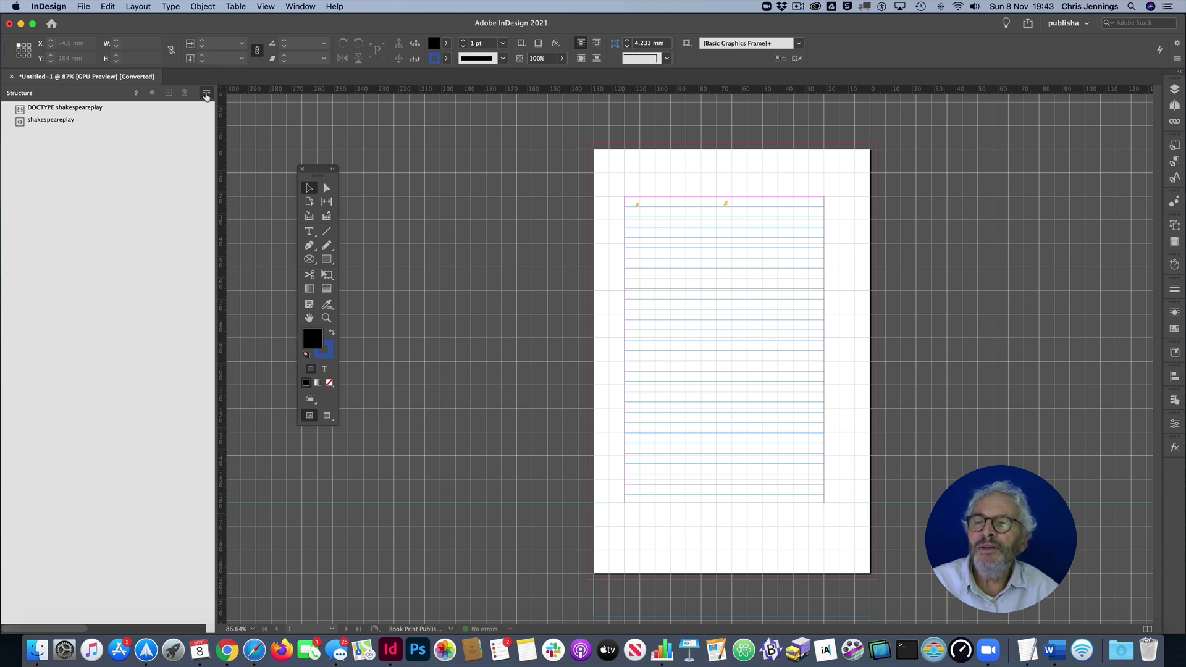
pyautogui.click(206, 94)
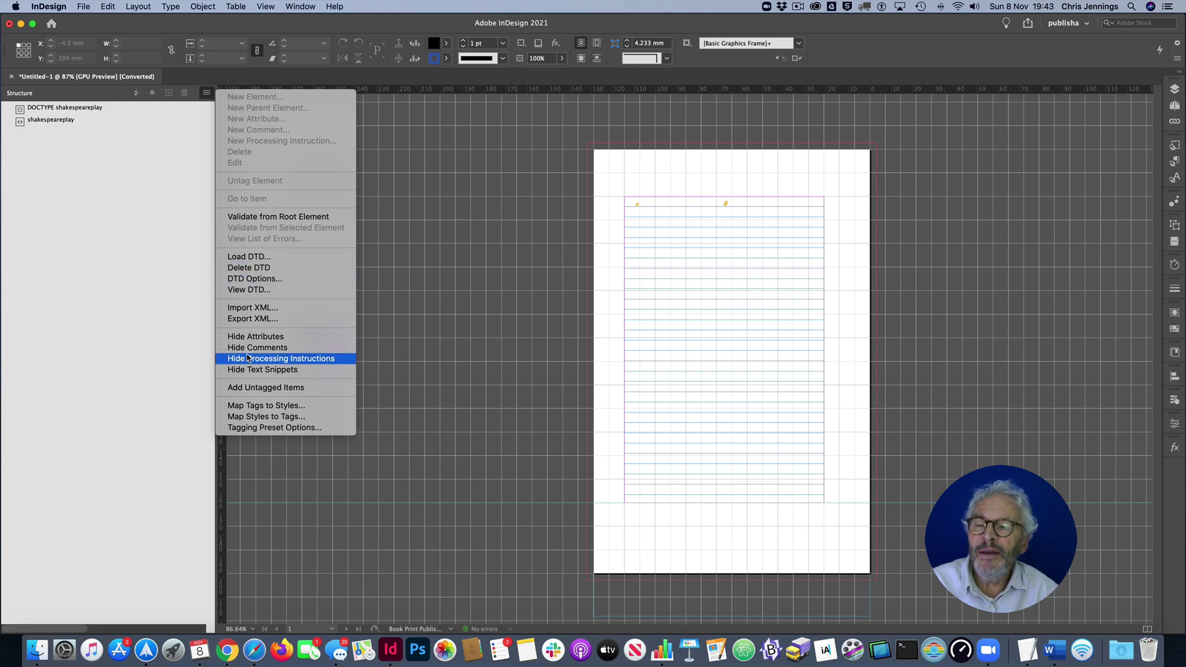
pyautogui.click(257, 309)
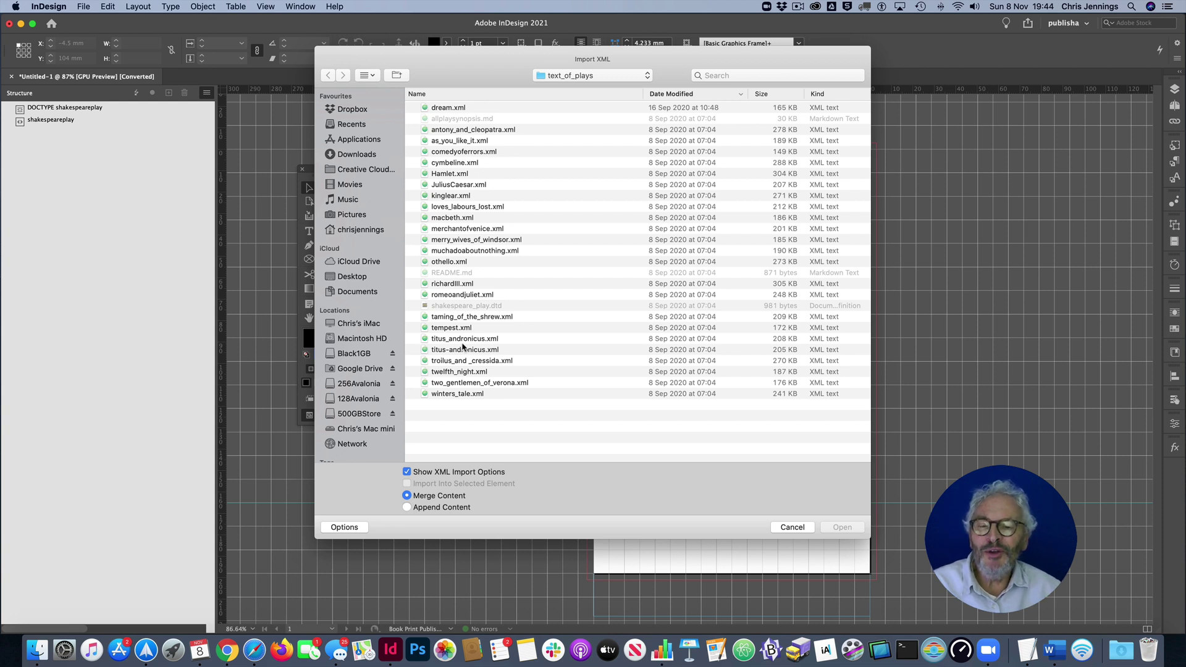
pyautogui.click(433, 108)
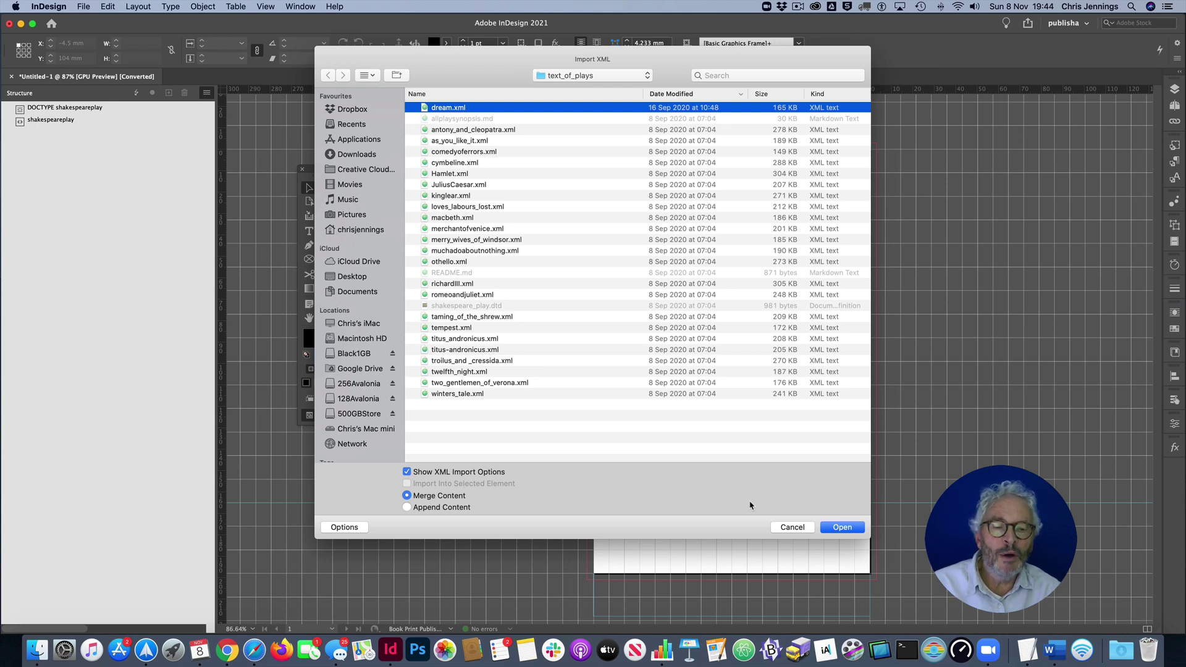
pyautogui.click(838, 527)
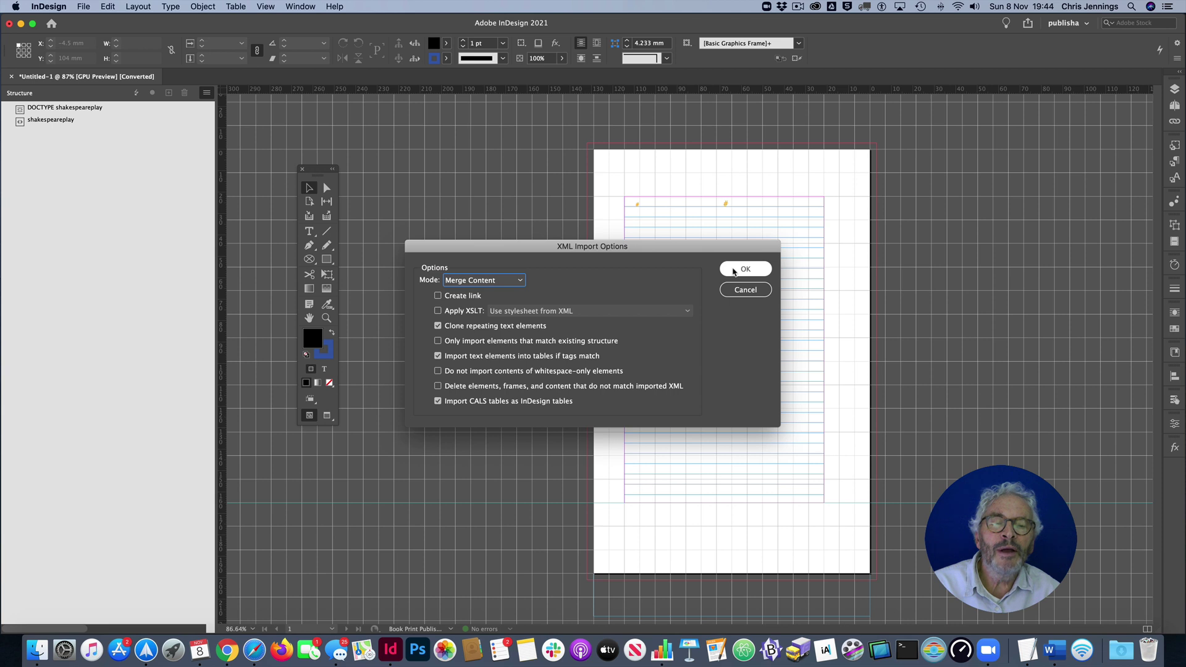
pyautogui.click(733, 271)
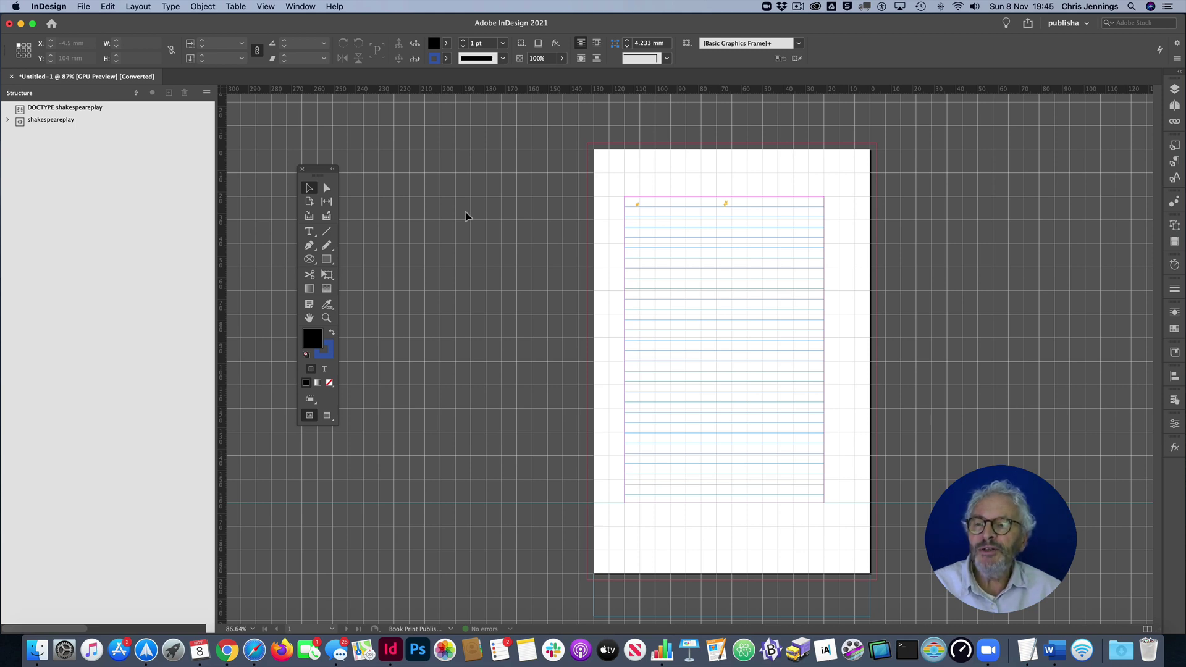
# Examine the imported XML structure under shakespeareplay, including the contents of the dramatis_personae and play elements
pyautogui.scroll(-10, 466, 216)
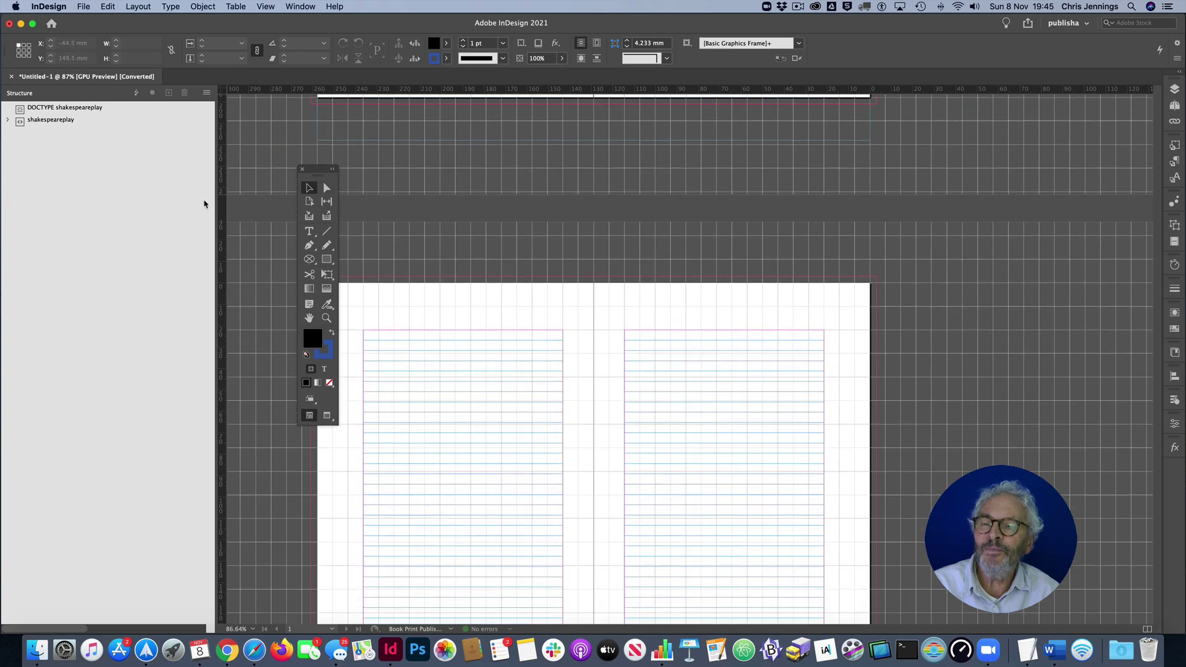
pyautogui.scroll(6, 414, 296)
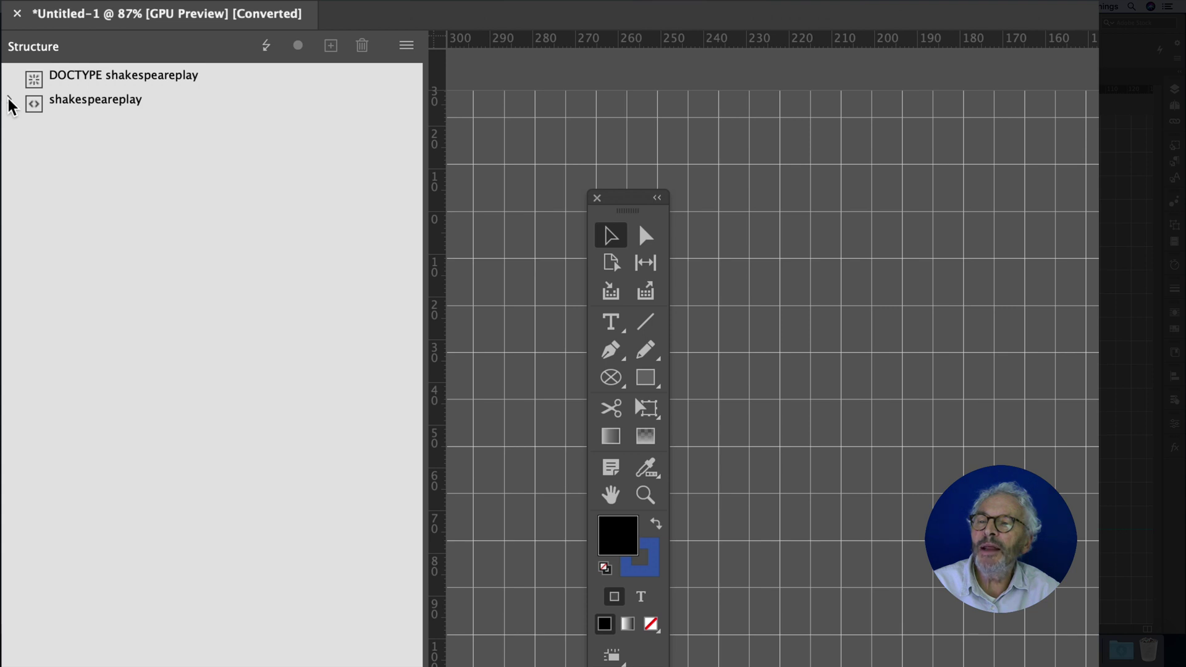
pyautogui.click(10, 101)
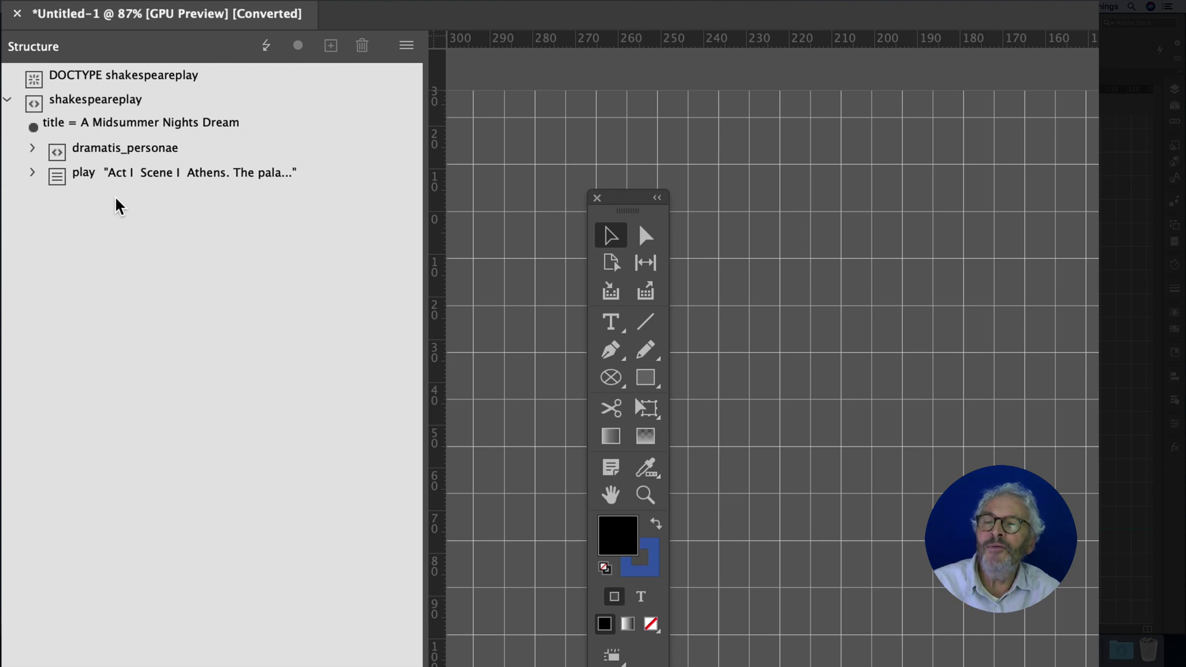
pyautogui.click(32, 150)
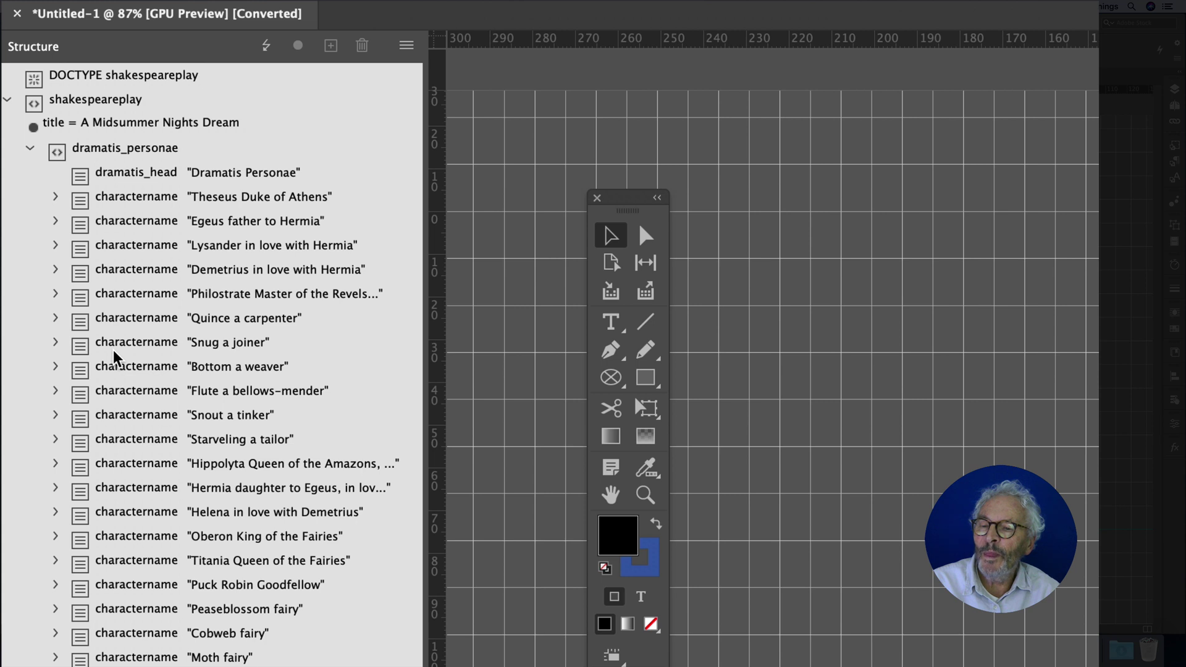
pyautogui.click(30, 148)
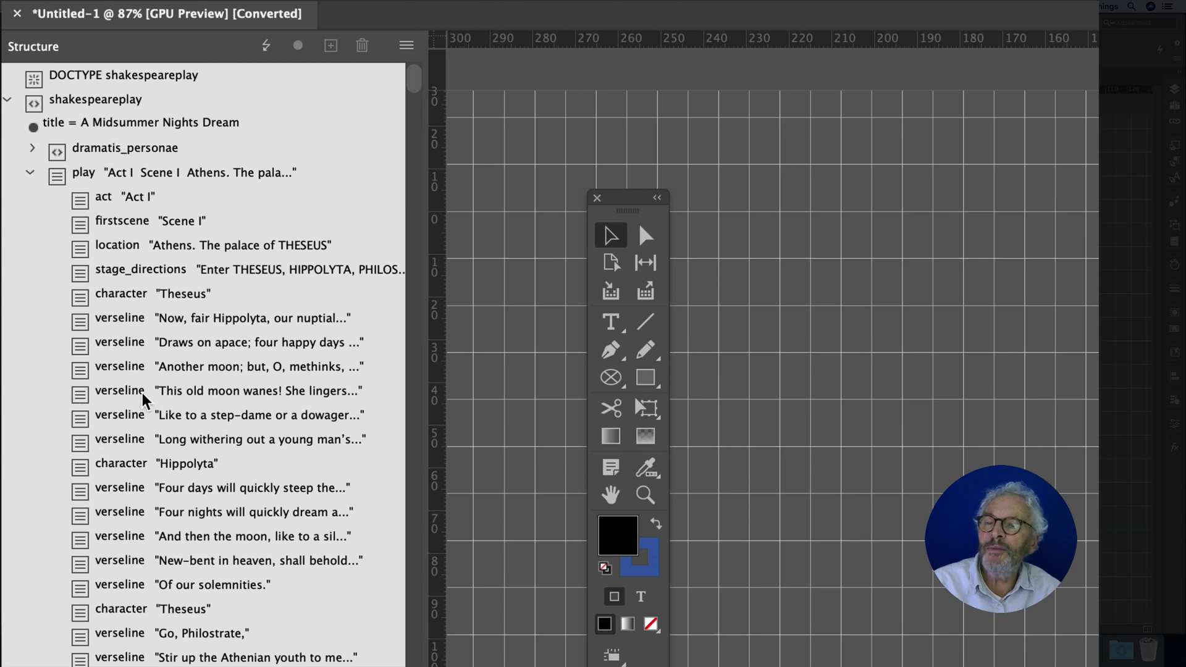
pyautogui.scroll(-5, 143, 400)
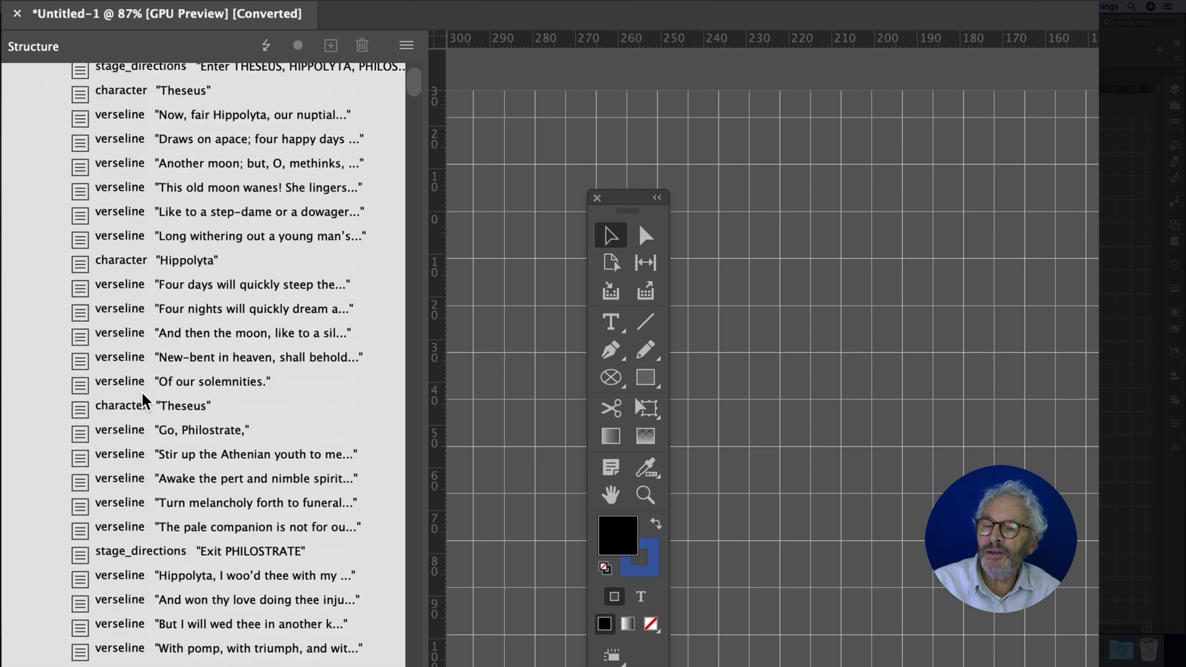
pyautogui.scroll(-5, 143, 400)
pyautogui.scroll(10, 143, 400)
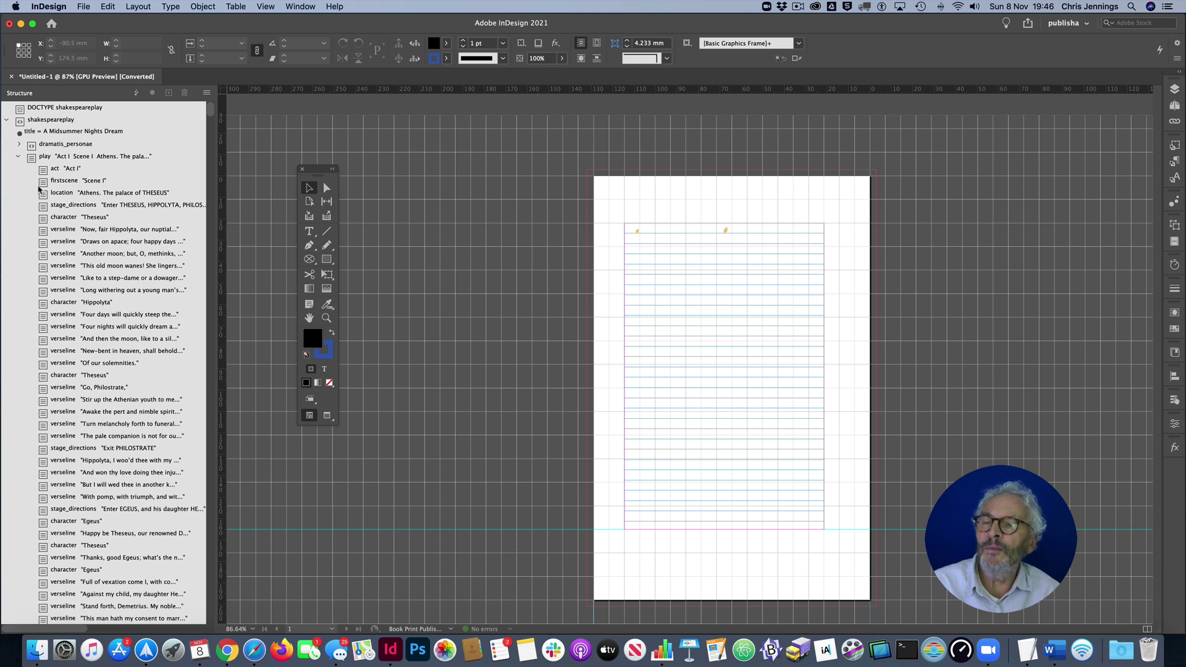
pyautogui.click(18, 158)
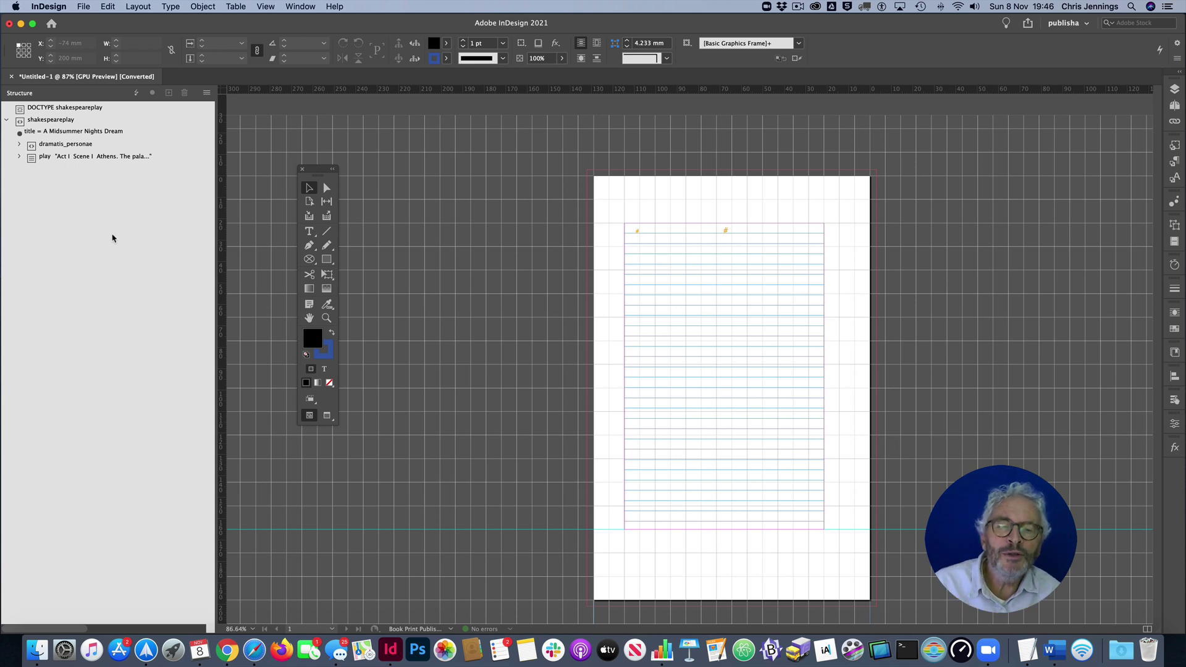
# Inspect the first page's main text frame, checking its threading to the following spread and its applied object style
pyautogui.scroll(-1, 470, 386)
pyautogui.scroll(-1, 470, 386)
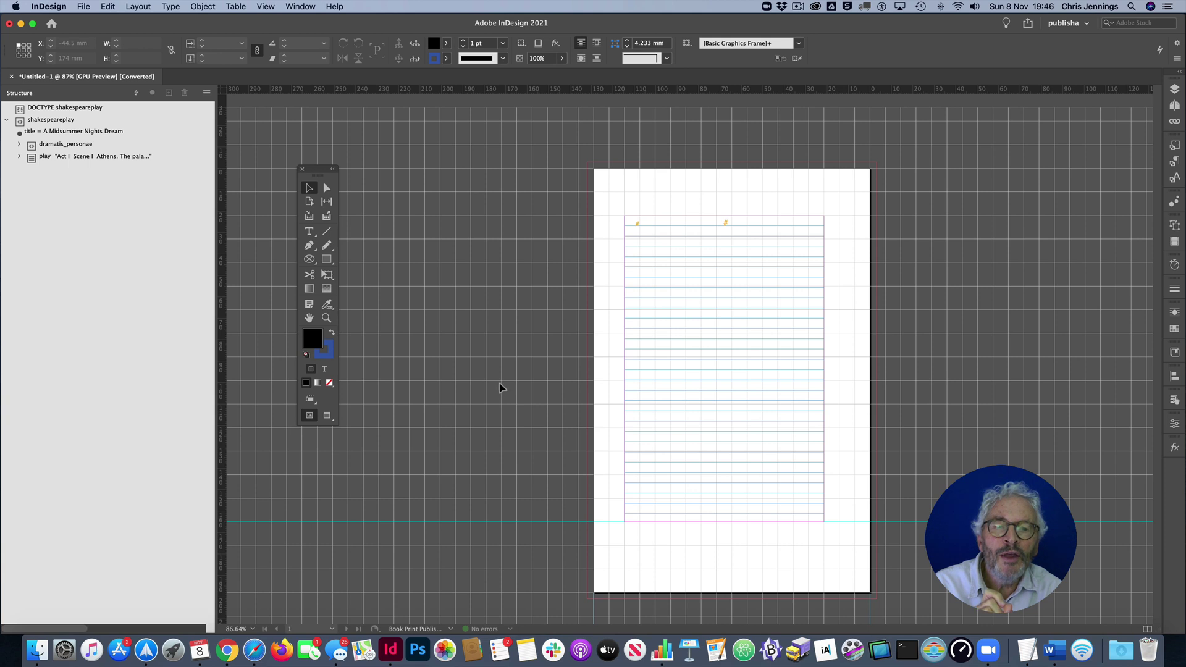
pyautogui.scroll(-2, 502, 389)
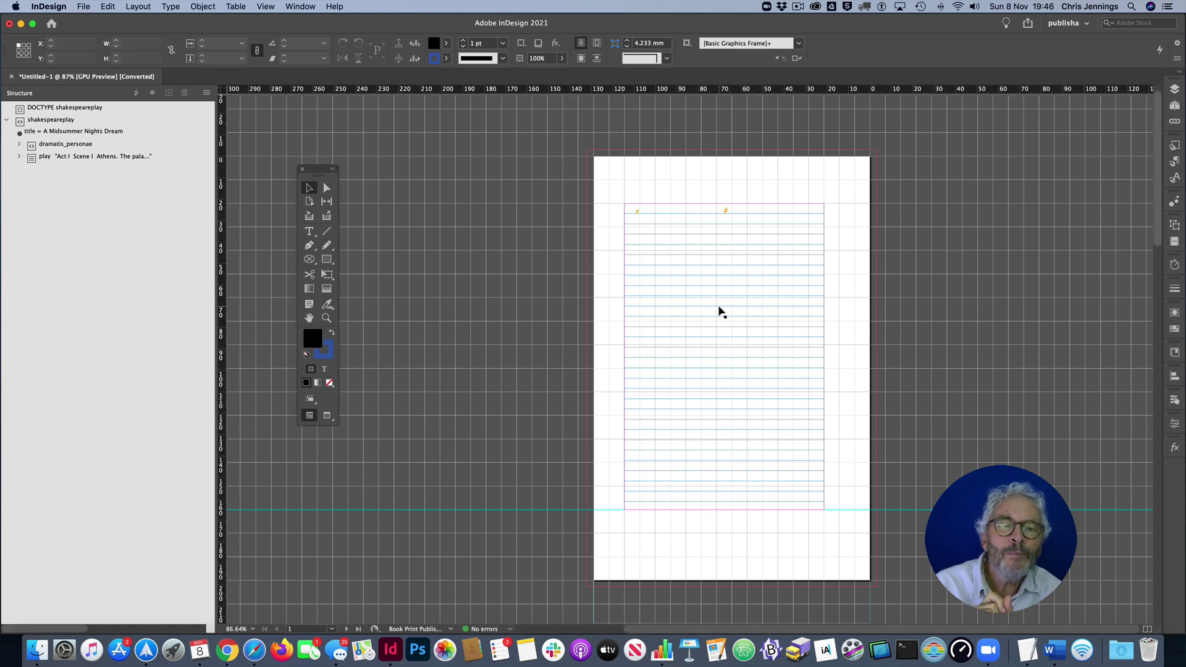
pyautogui.click(720, 312)
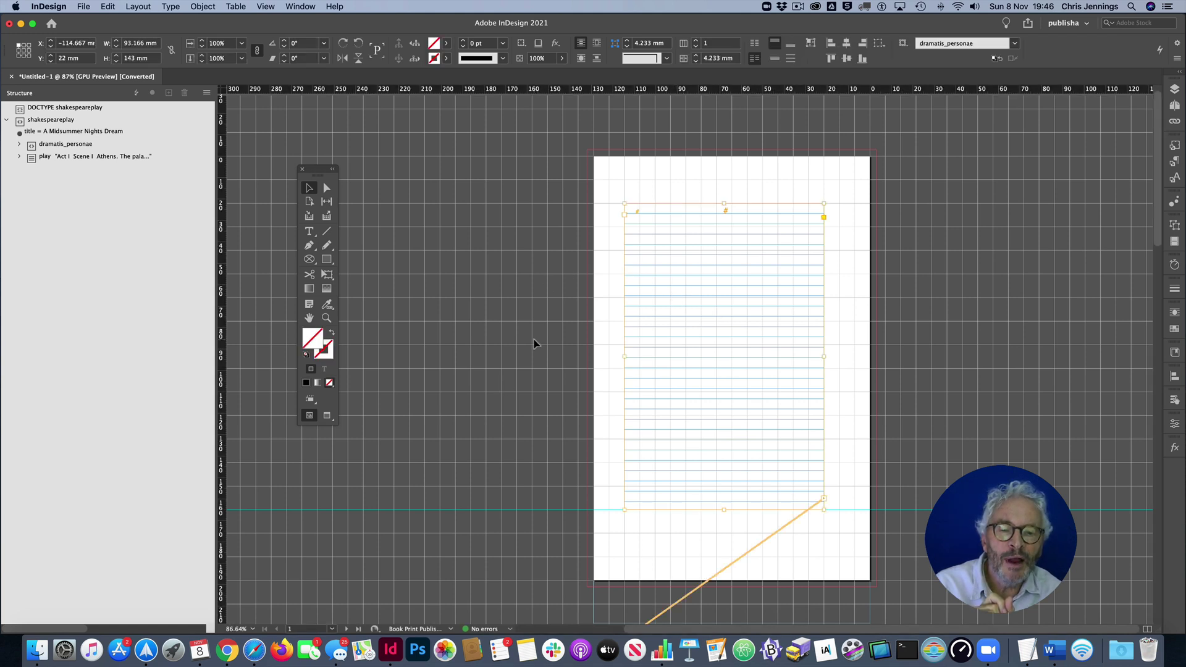
pyautogui.scroll(-5, 537, 341)
pyautogui.scroll(-10, 535, 343)
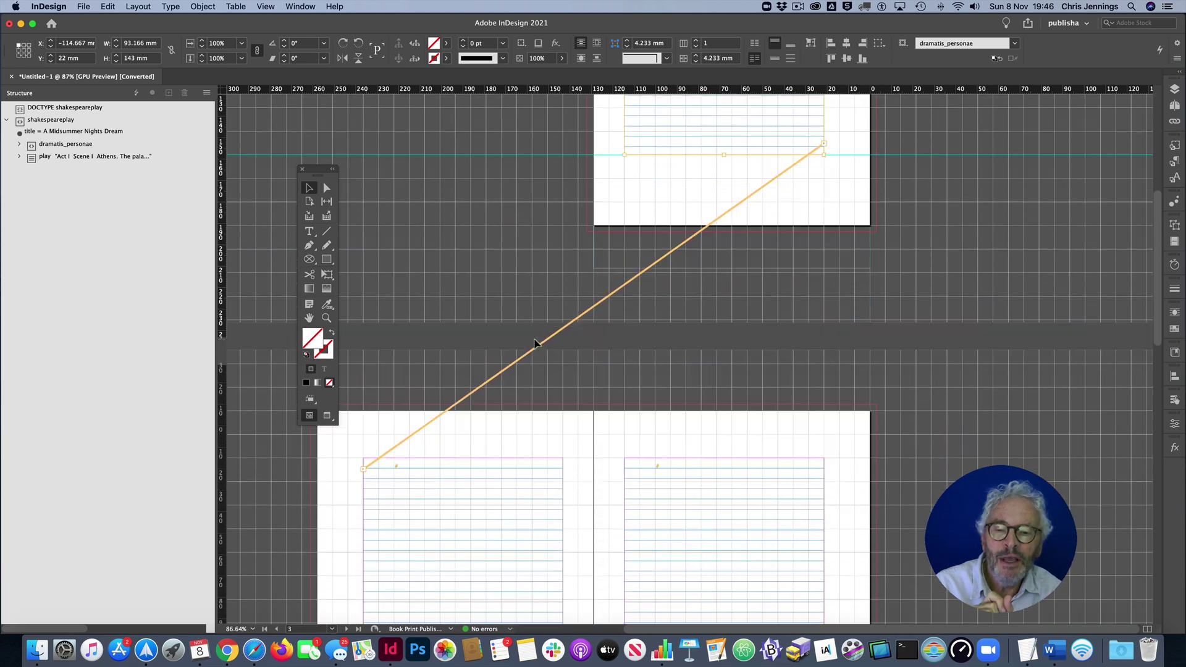
pyautogui.scroll(-2, 535, 344)
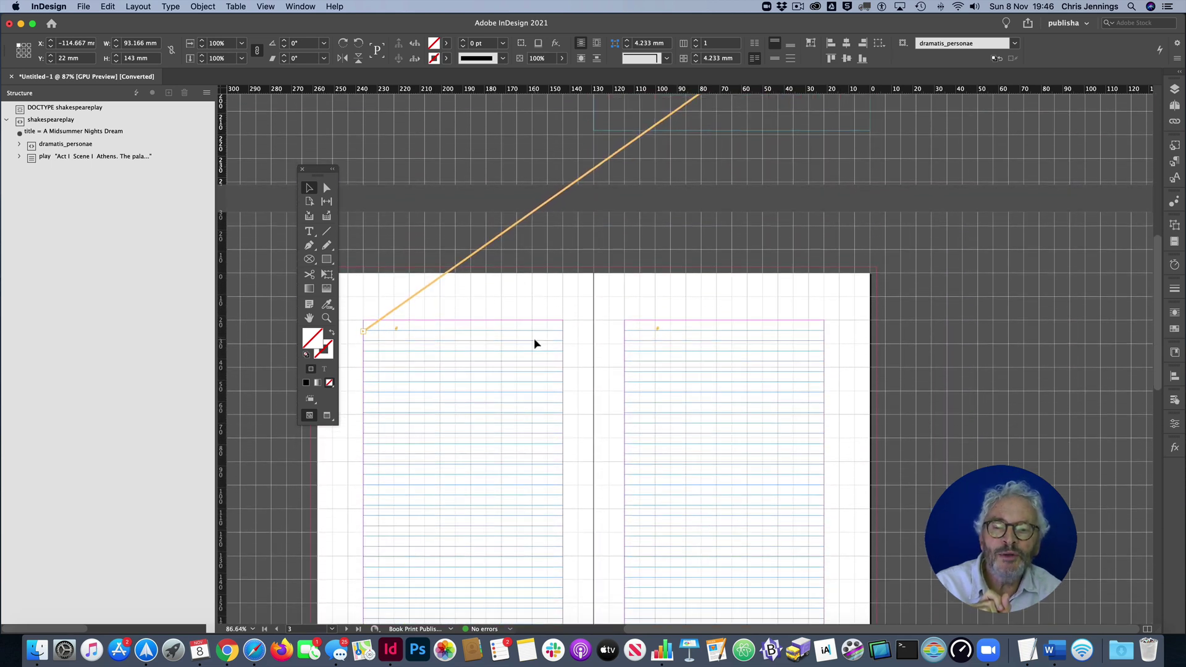
pyautogui.scroll(16, 533, 343)
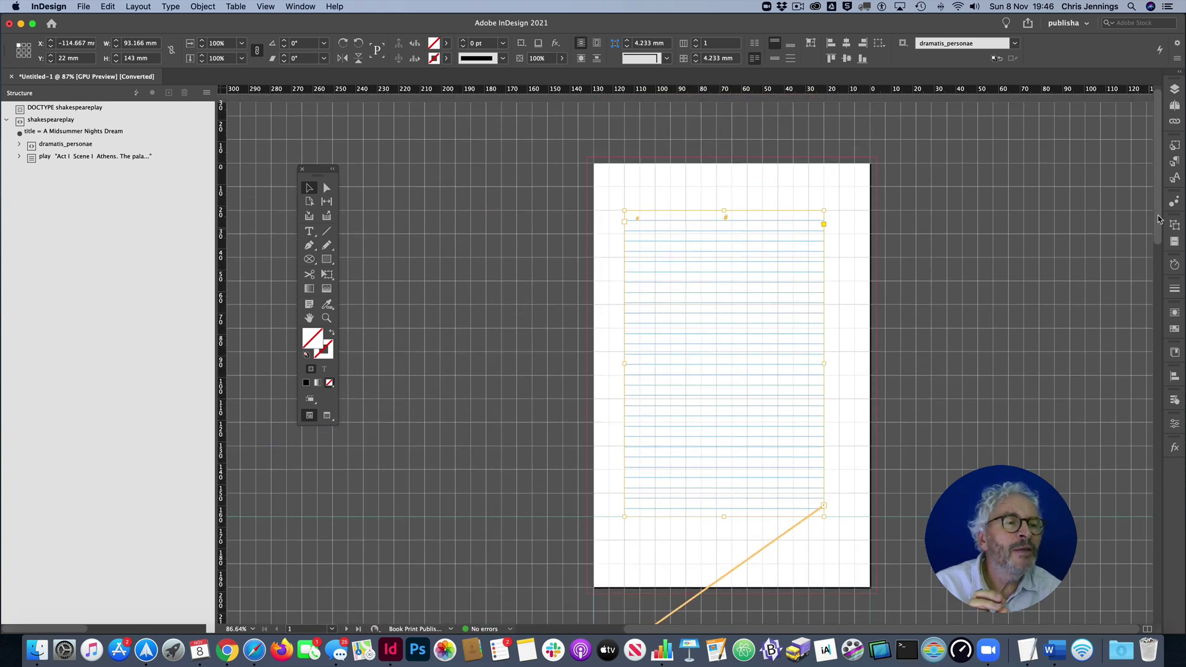
pyautogui.click(1174, 146)
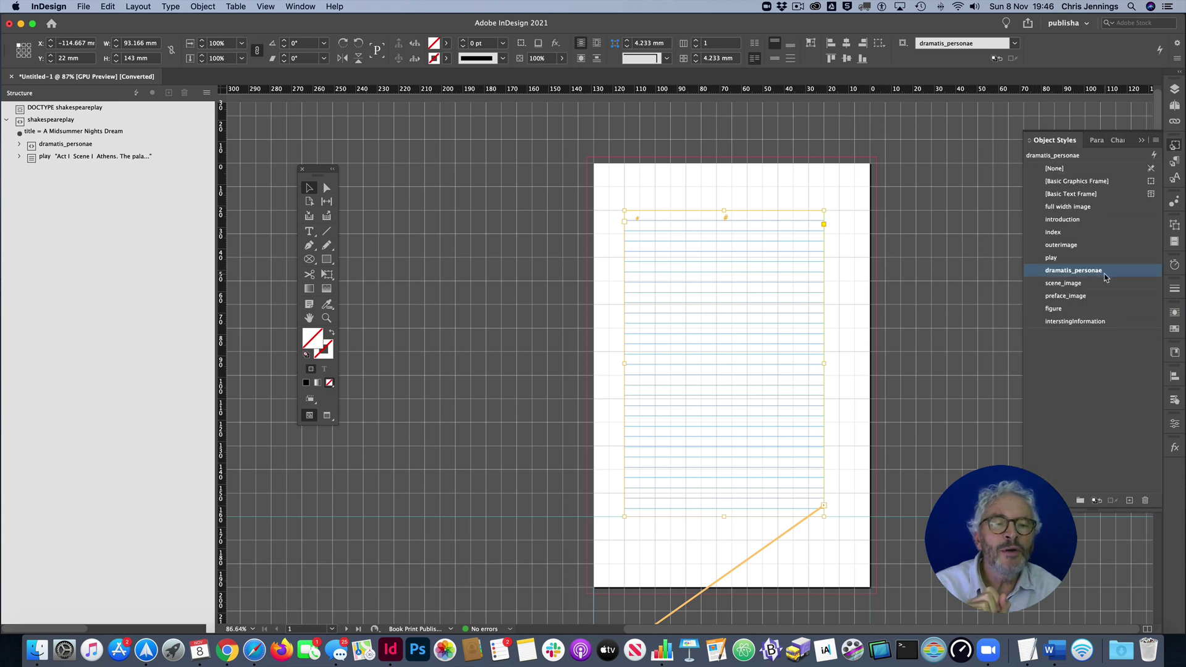
# Check the object style applied to the text frame on page 3
pyautogui.scroll(-10, 962, 284)
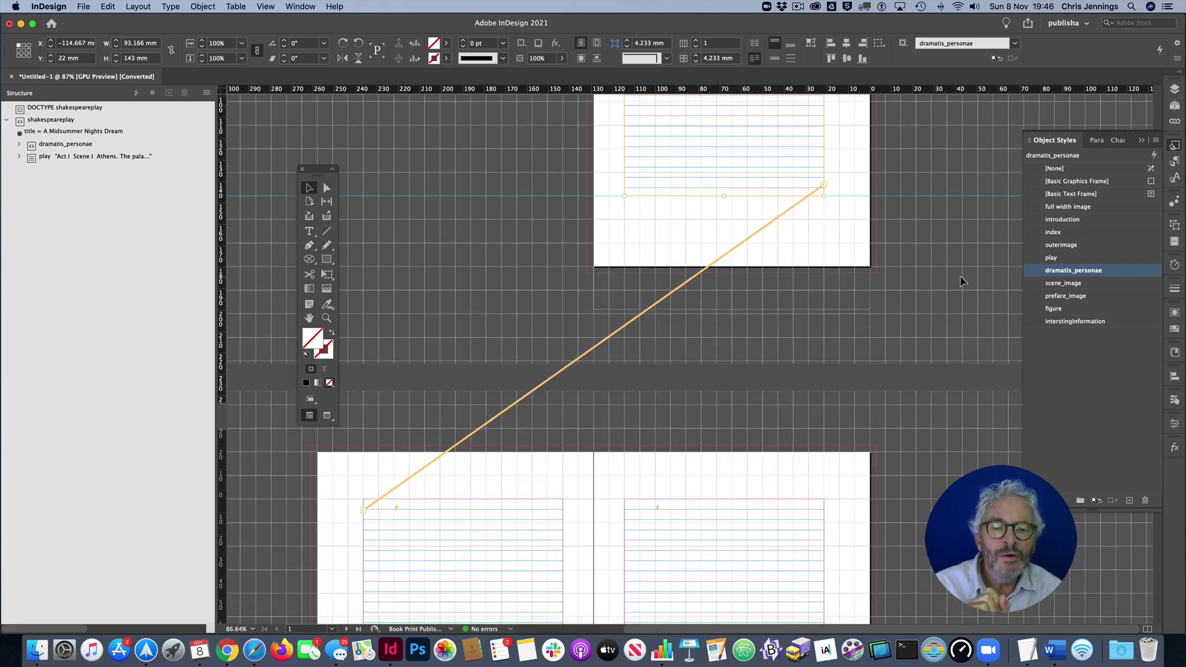
pyautogui.scroll(-3, 961, 279)
pyautogui.click(738, 321)
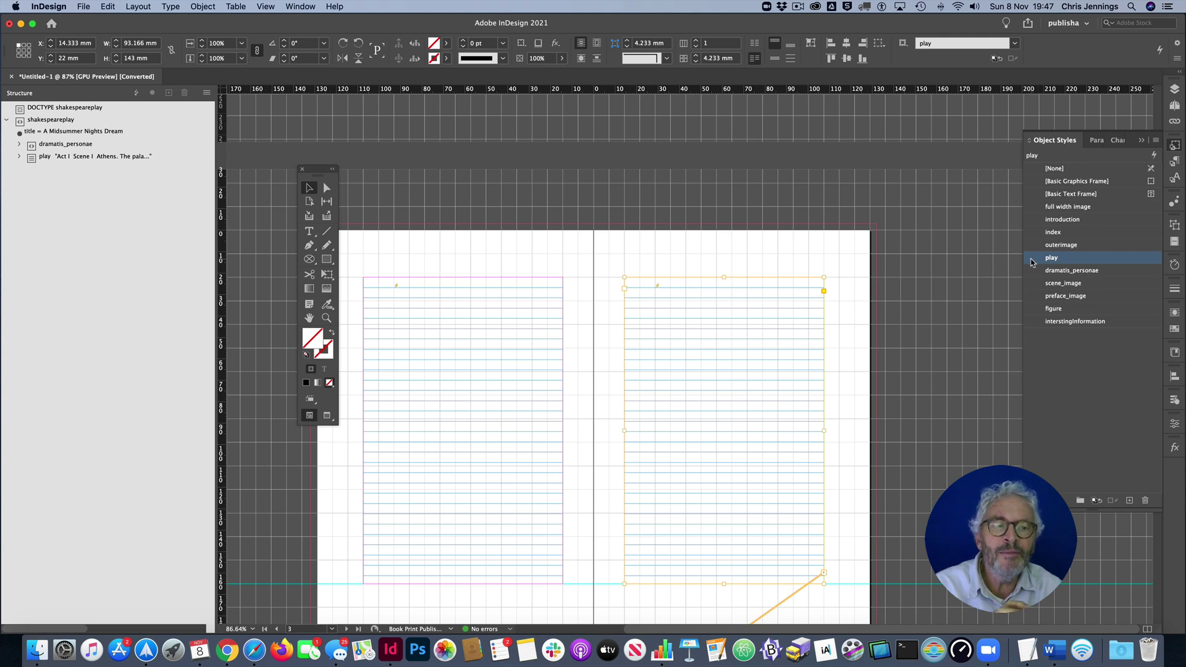
# Place the dramatis_personae element from the XML structure into the main text frame on page 1
pyautogui.scroll(5, 737, 327)
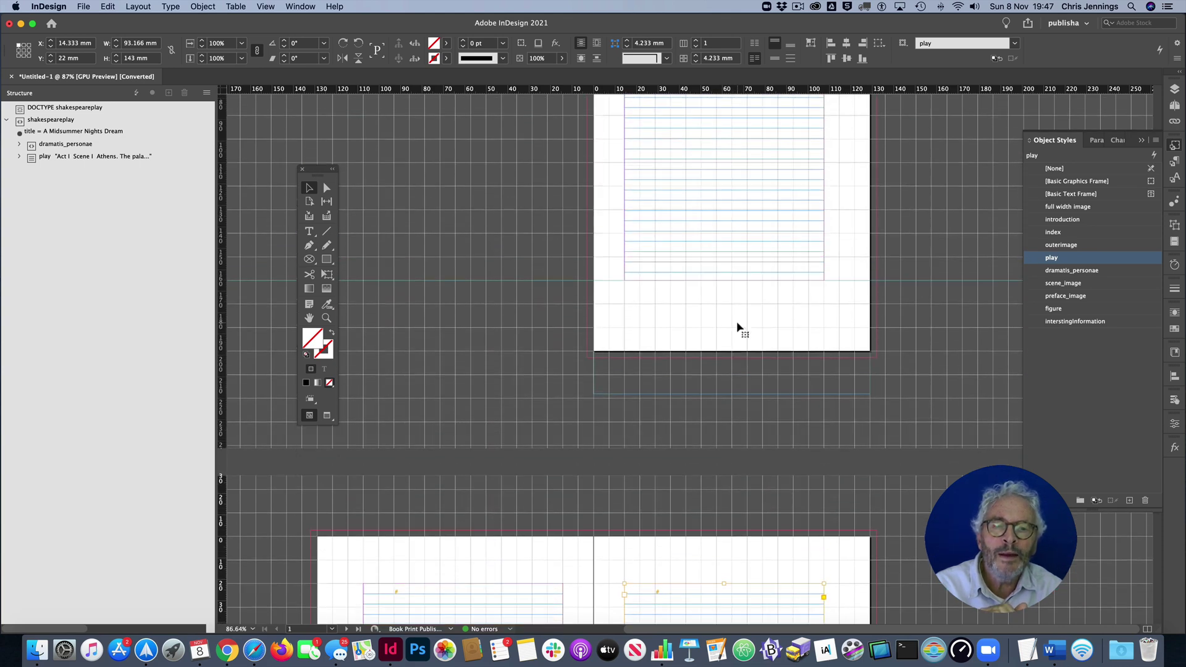
pyautogui.scroll(5, 738, 328)
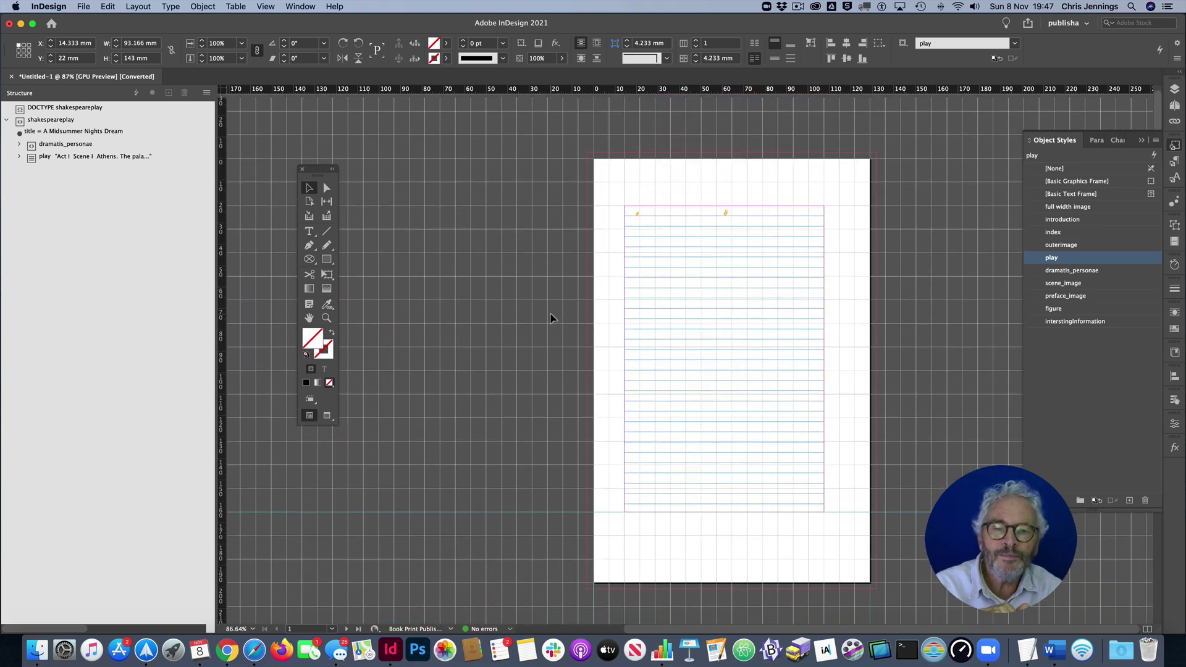
pyautogui.click(552, 318)
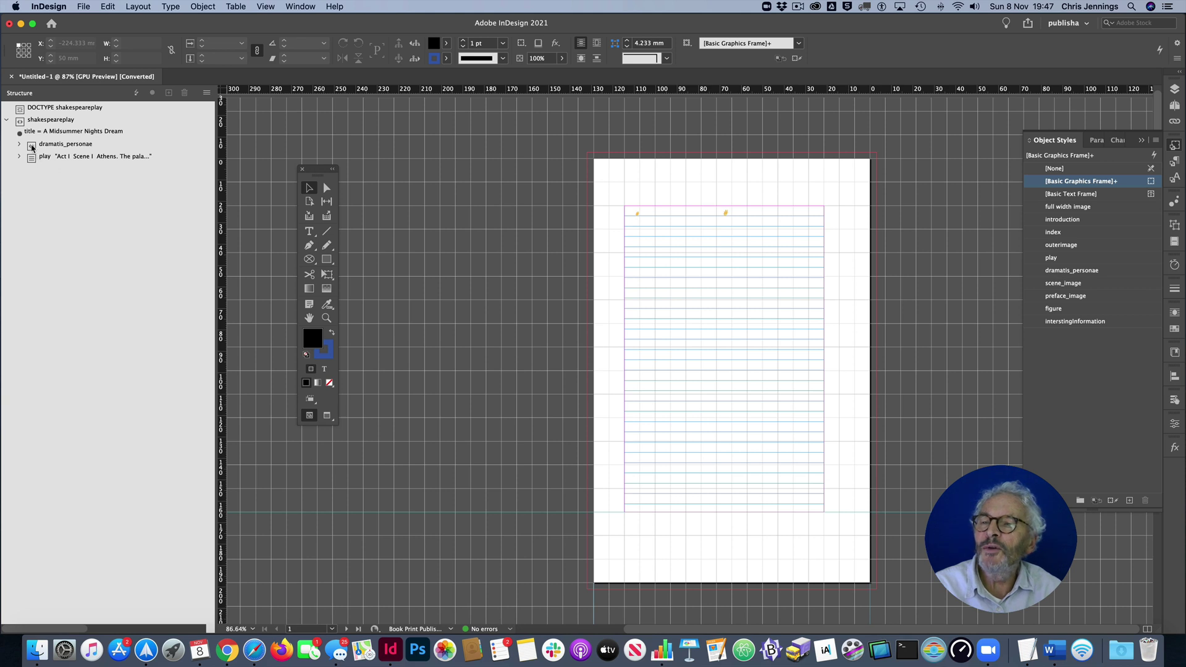
pyautogui.click(32, 146)
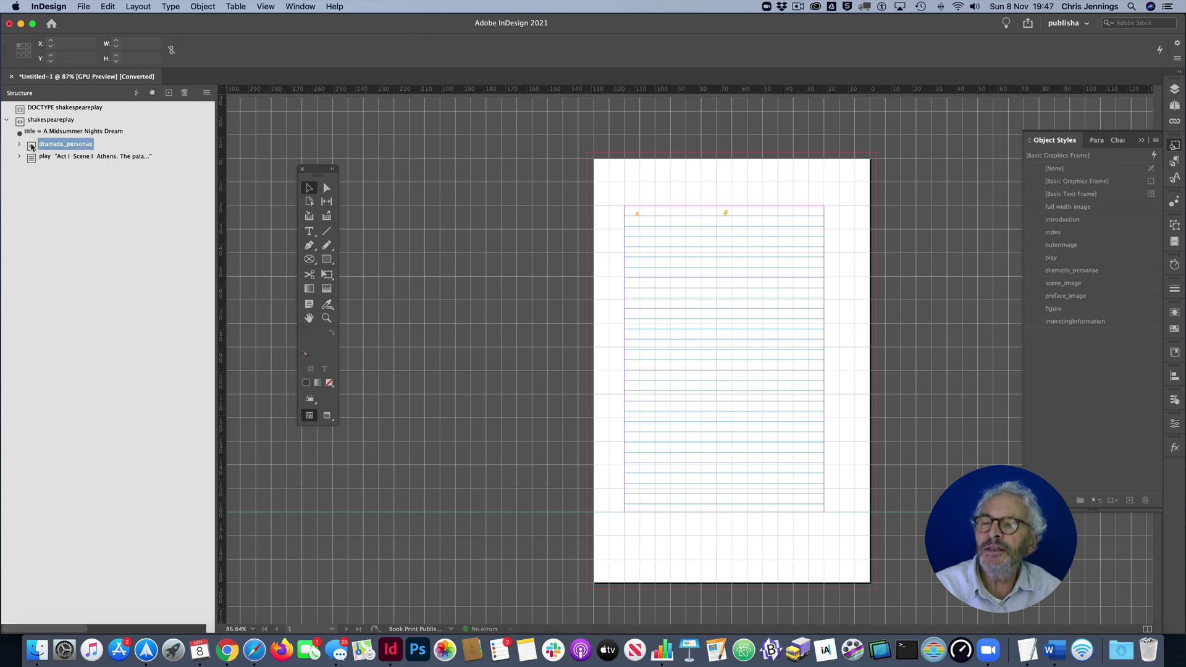
pyautogui.moveTo(31, 146); pyautogui.dragTo(742, 270)
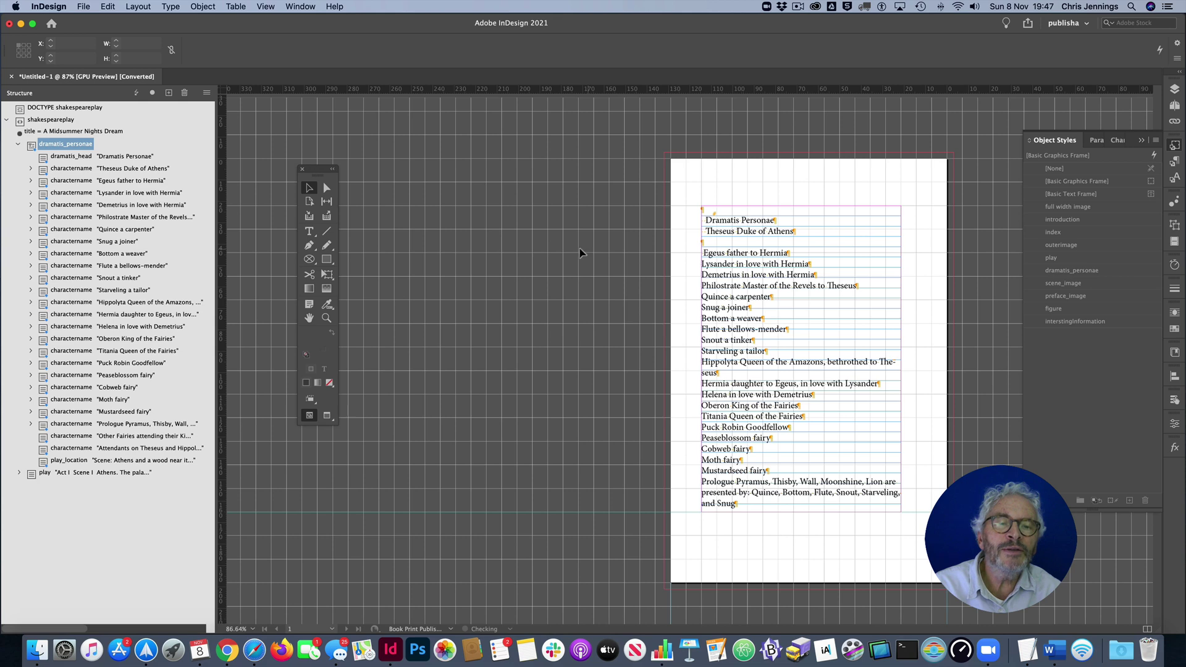
# Collapse the dramatis_personae element and place the play element into the text frame on page 3
pyautogui.scroll(-2, 540, 248)
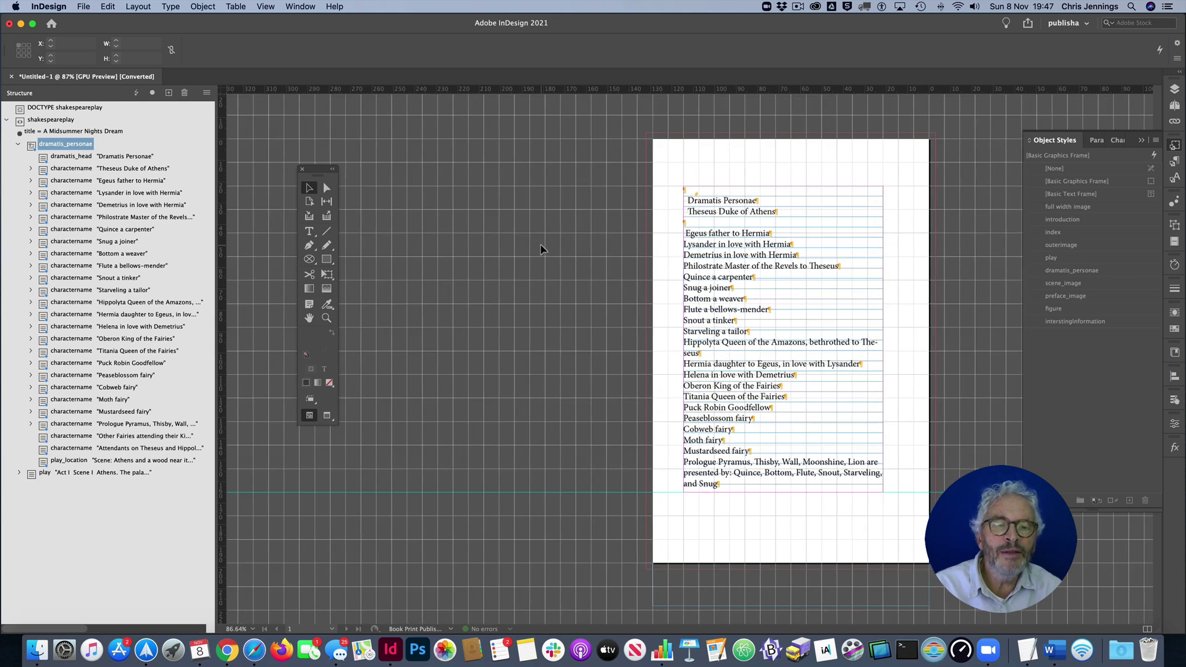
pyautogui.scroll(-10, 540, 248)
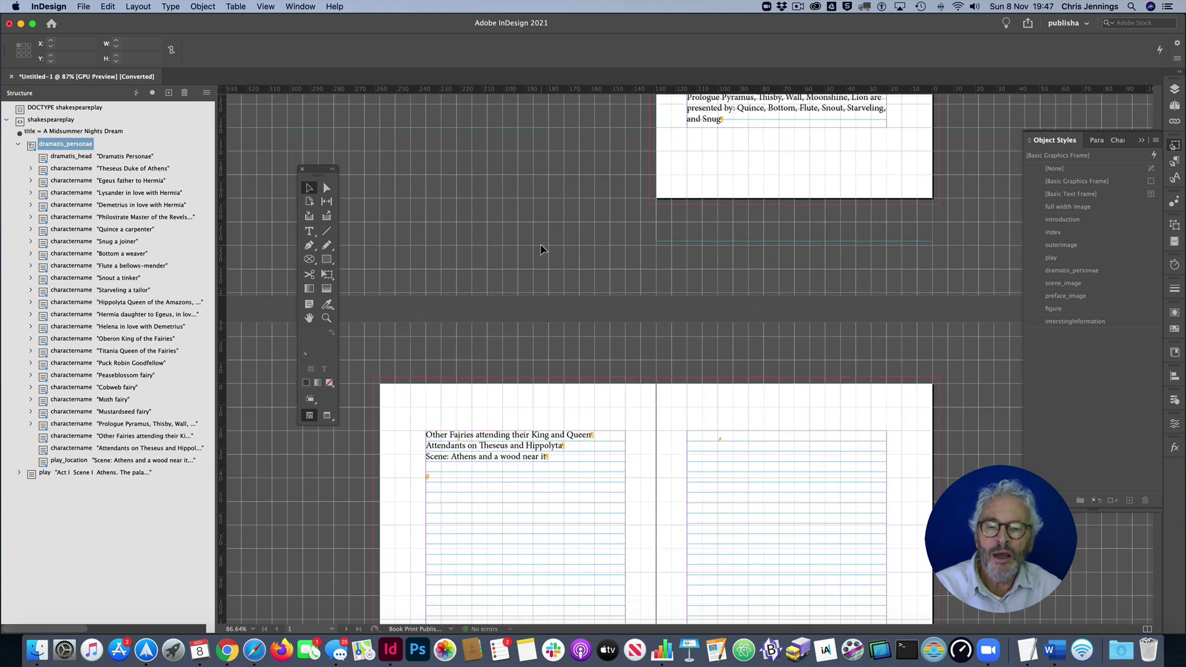
pyautogui.scroll(10, 540, 249)
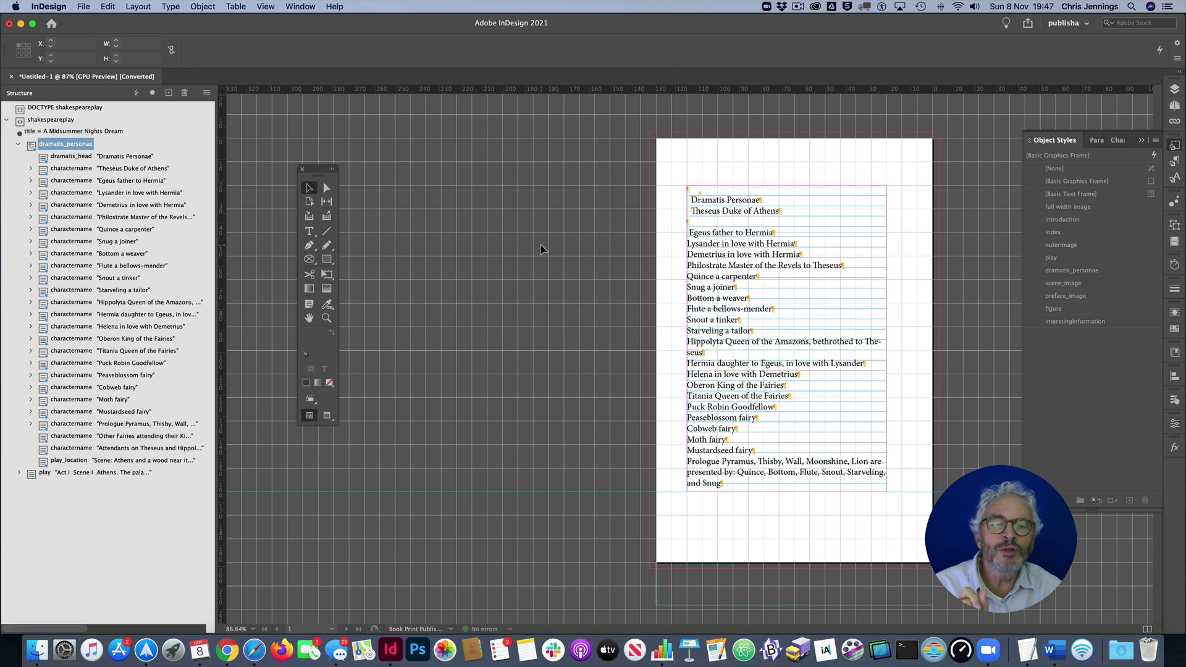
pyautogui.scroll(-1, 540, 244)
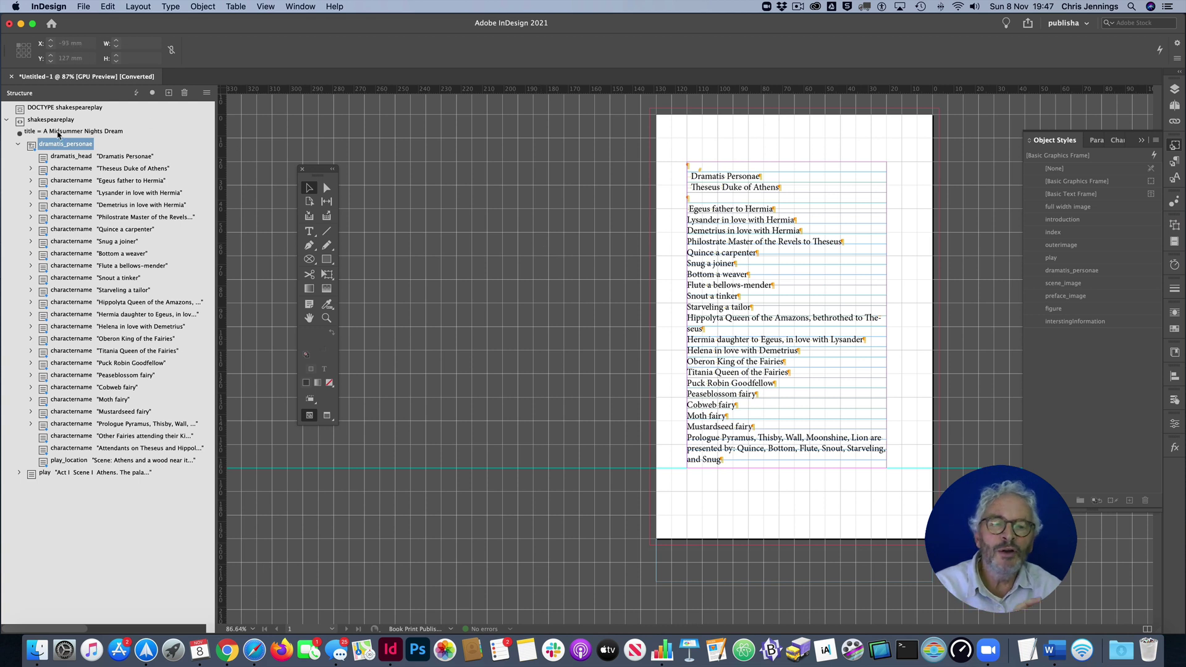
pyautogui.click(18, 145)
pyautogui.scroll(-2, 455, 293)
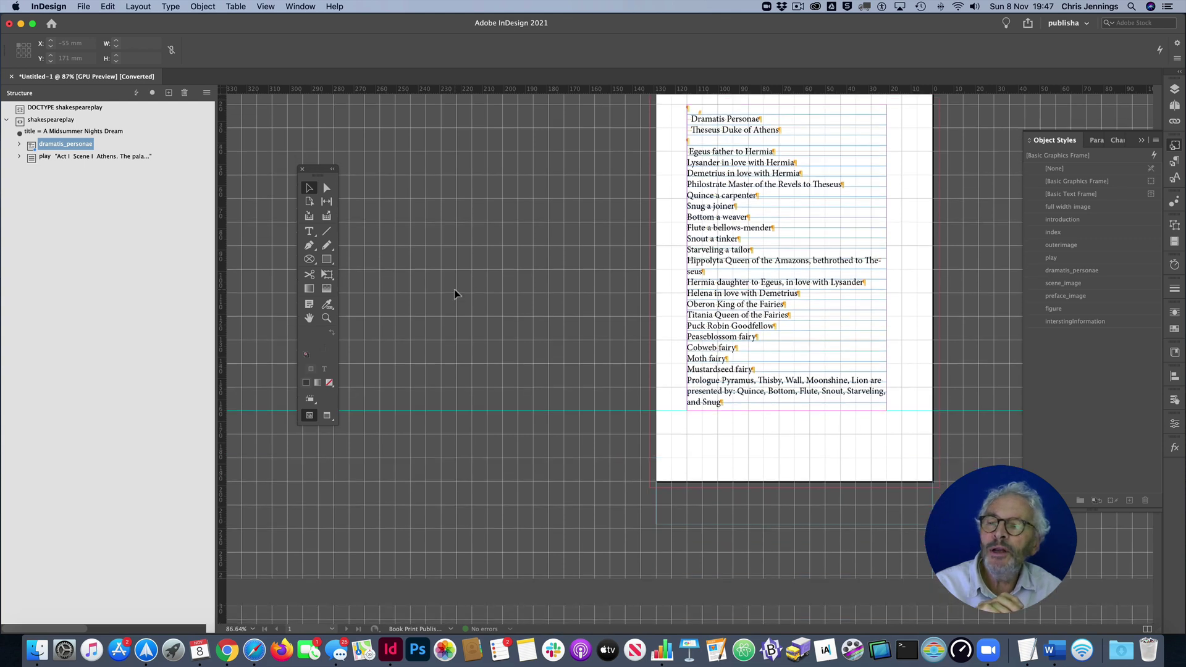
pyautogui.scroll(-15, 454, 292)
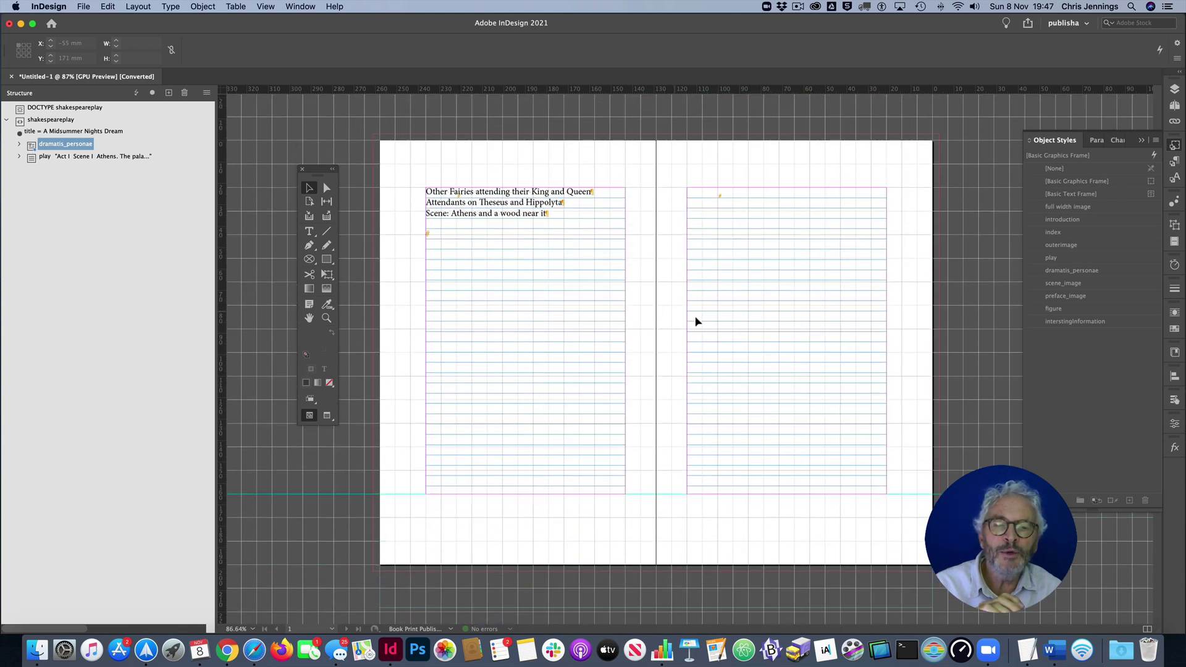
pyautogui.click(685, 318)
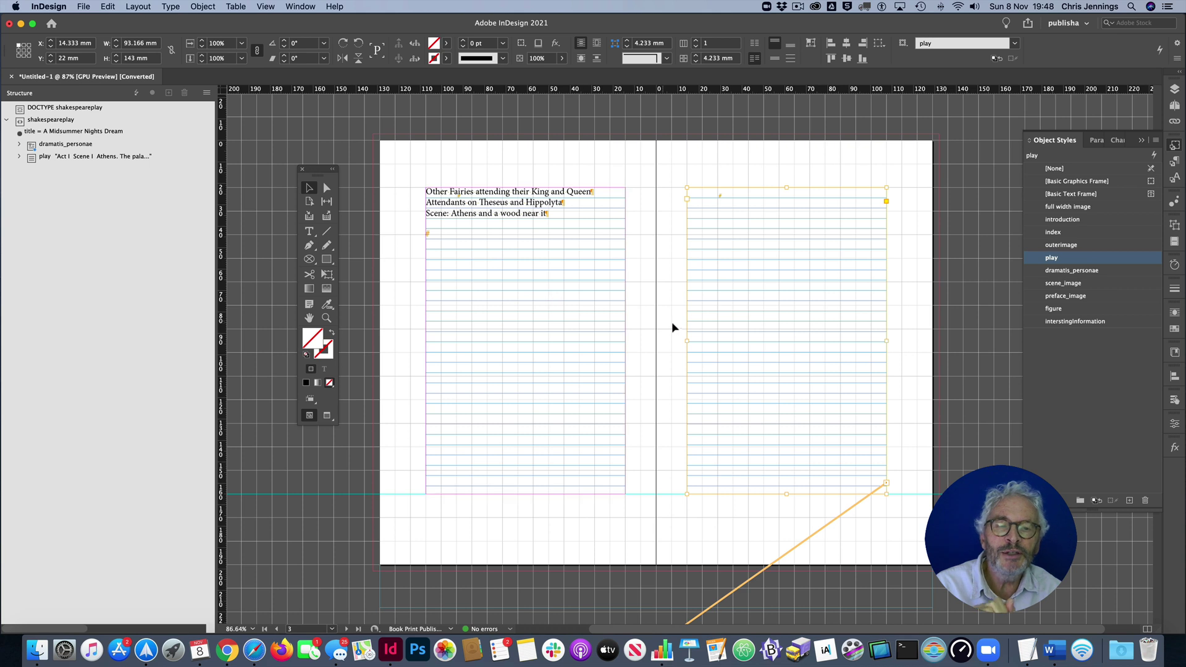
pyautogui.click(29, 160)
pyautogui.hscroll(-3, 422, 252)
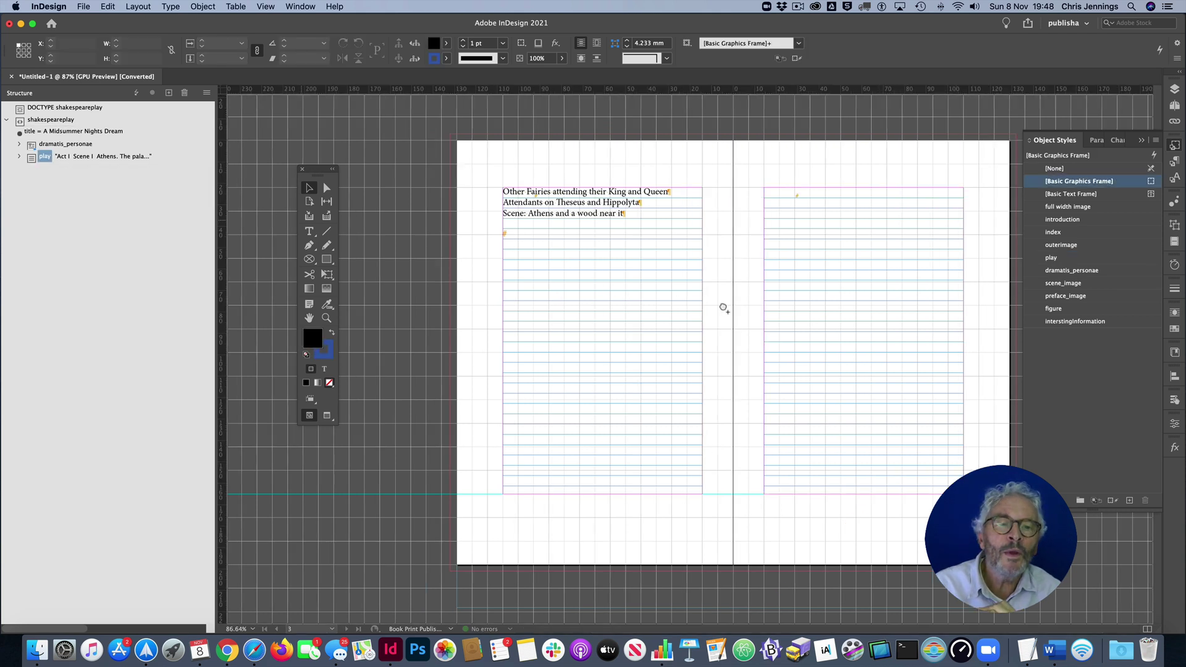
pyautogui.click(782, 316)
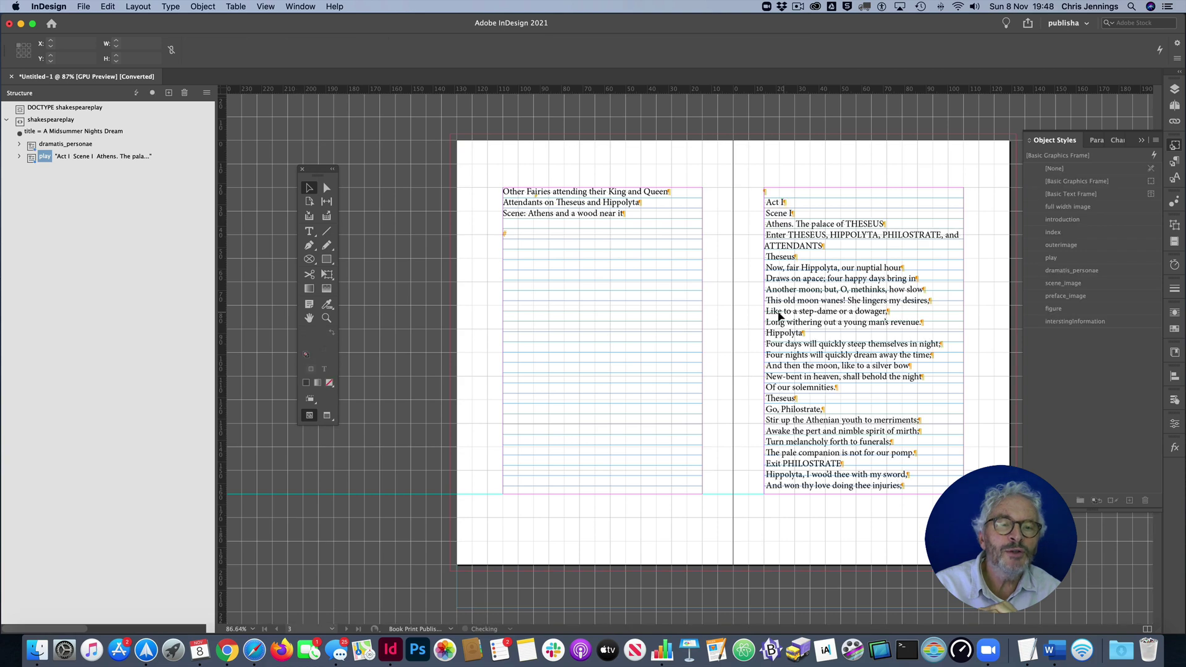
# Examine how the unformatted play text flows through the following spreads, and return to the Dramatis Personae page
pyautogui.hscroll(3, 562, 265)
pyautogui.hscroll(1, 546, 272)
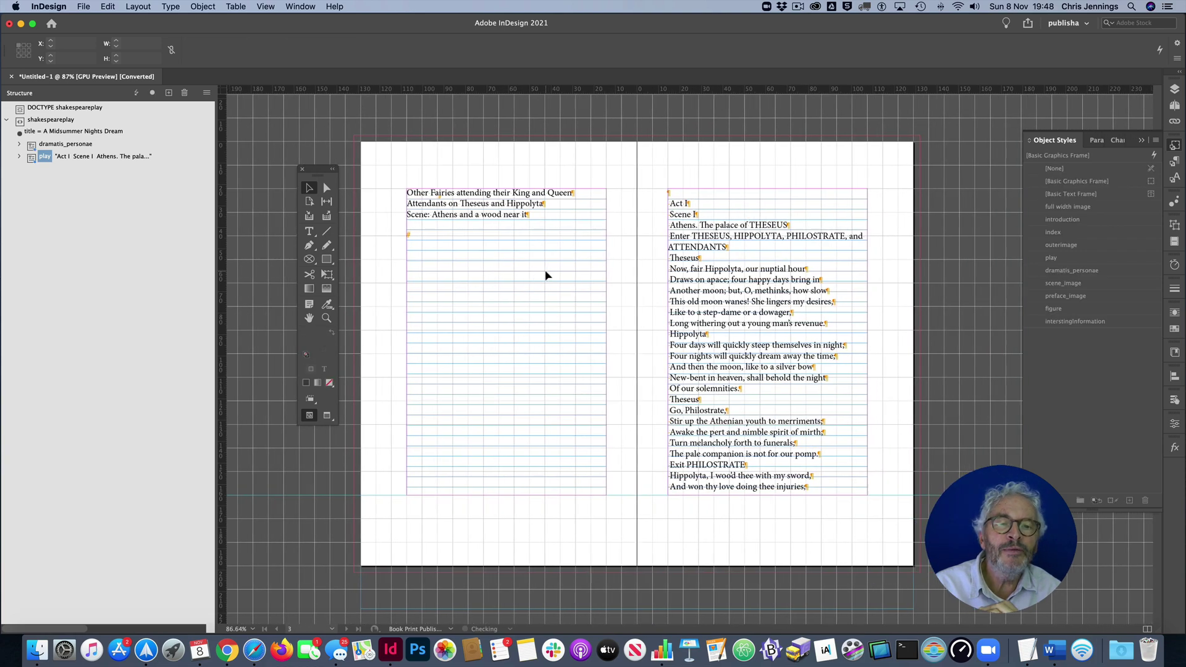
pyautogui.scroll(-10, 545, 276)
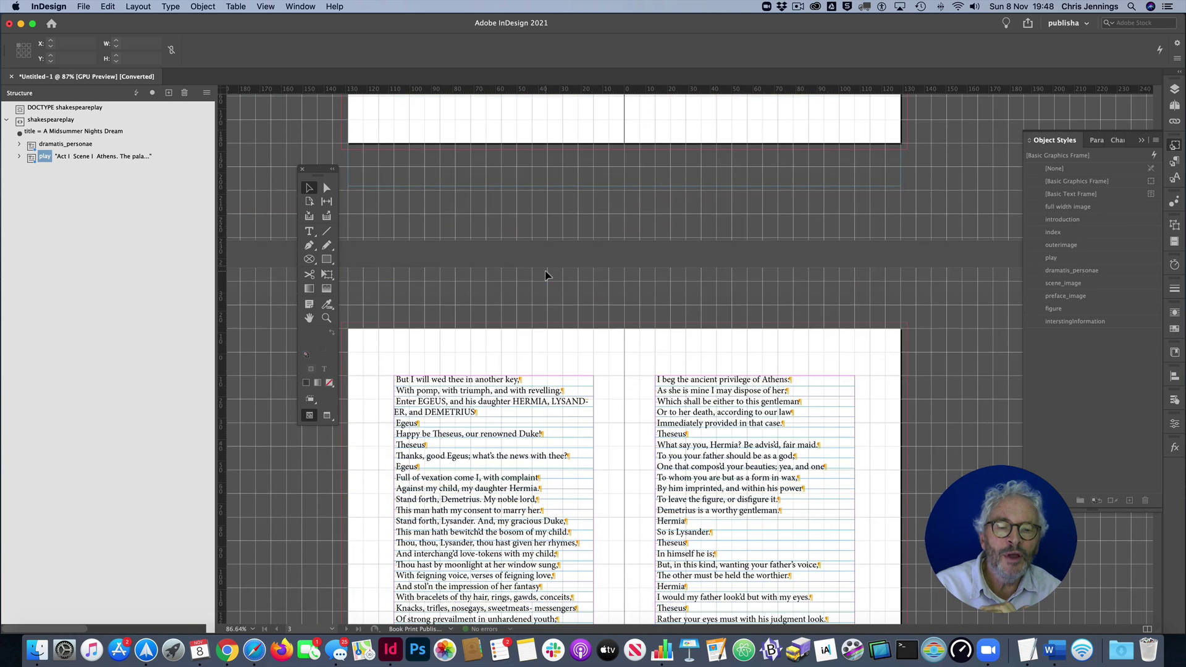
pyautogui.scroll(-15, 545, 276)
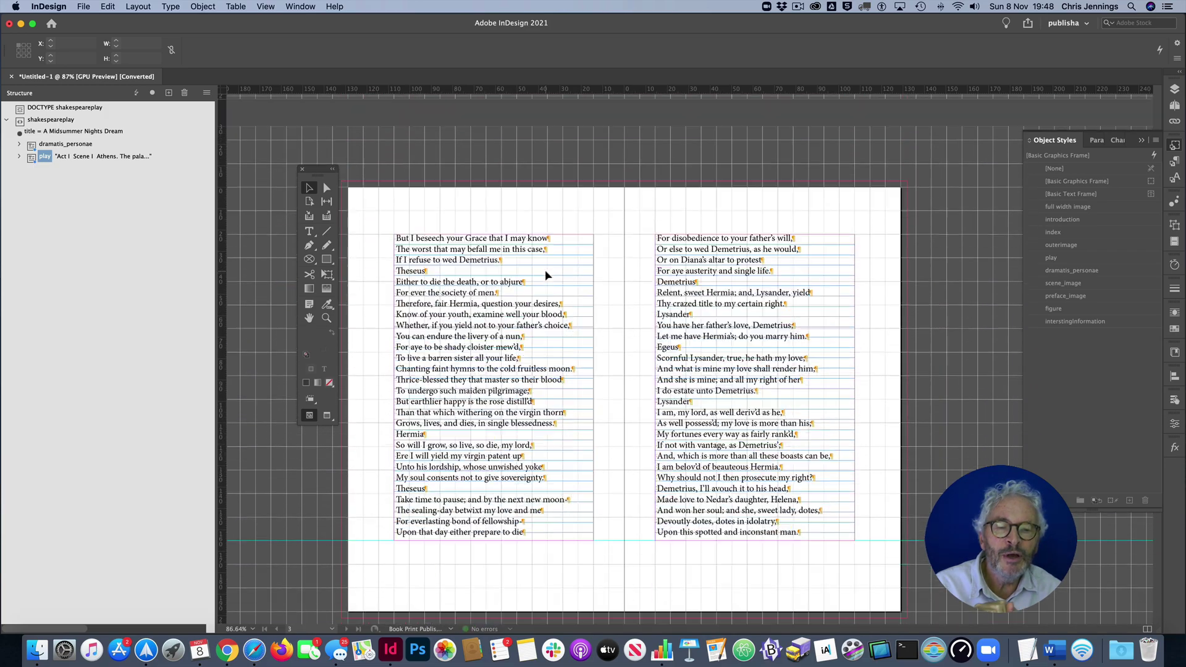
pyautogui.scroll(-15, 545, 275)
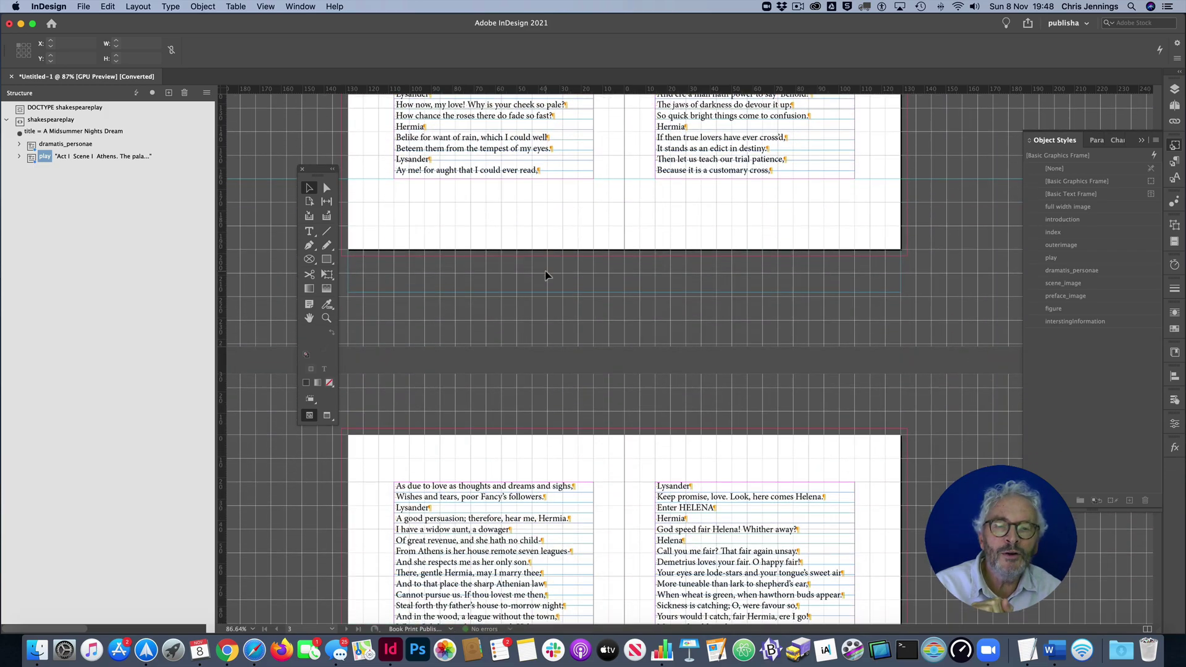
pyautogui.scroll(15, 545, 275)
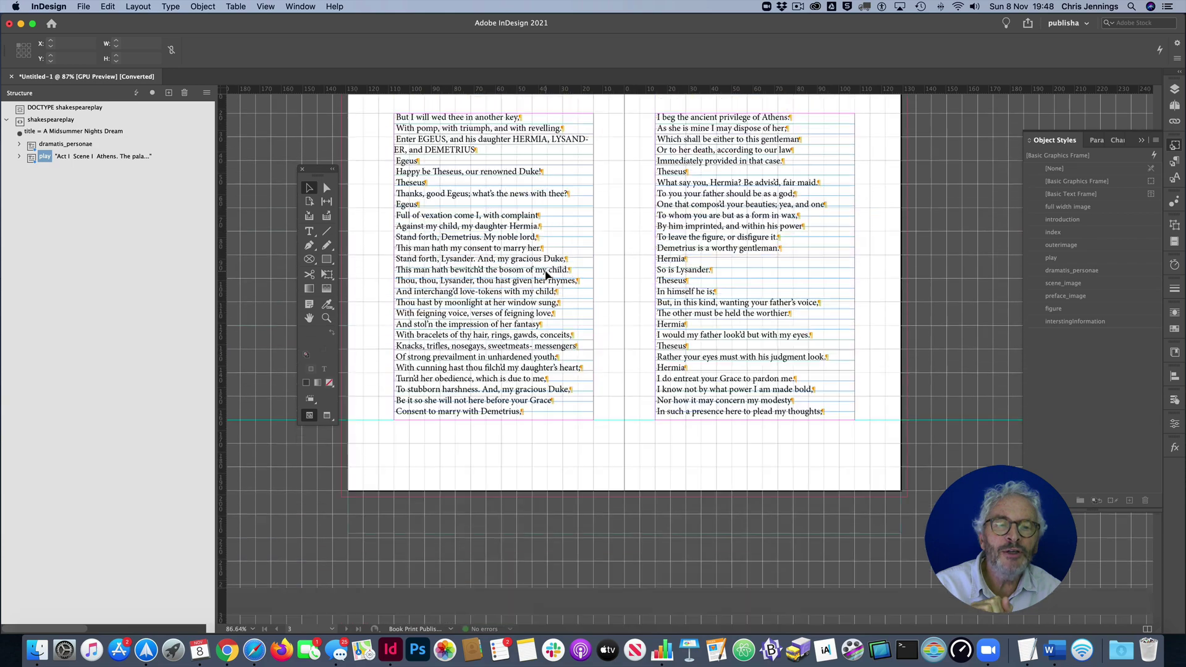
pyautogui.scroll(15, 545, 276)
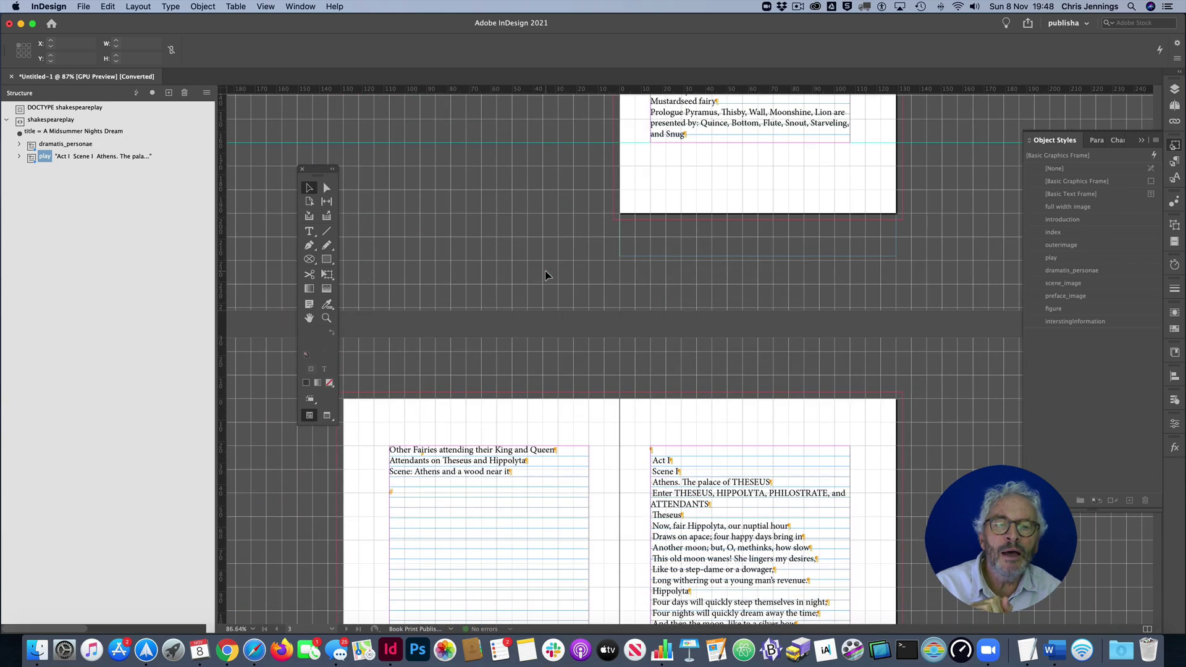
pyautogui.scroll(3, 545, 275)
pyautogui.scroll(-1, 545, 276)
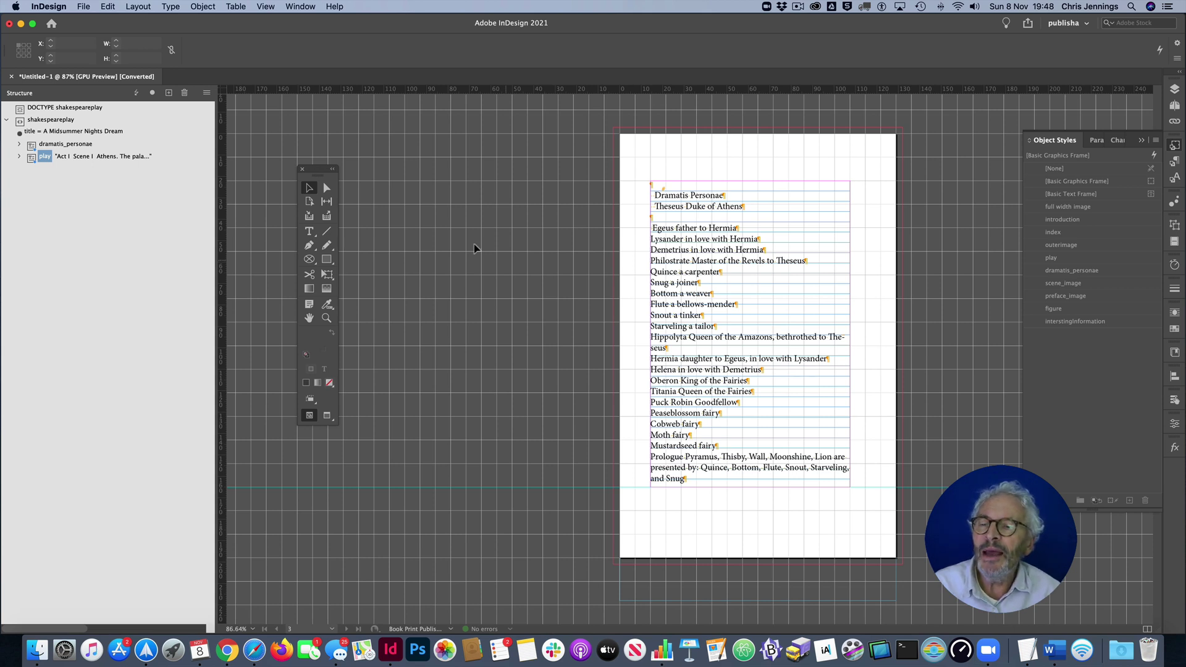
# Map the XML tags to the paragraph and character styles by name, review the full mapping list and apply it
pyautogui.click(207, 93)
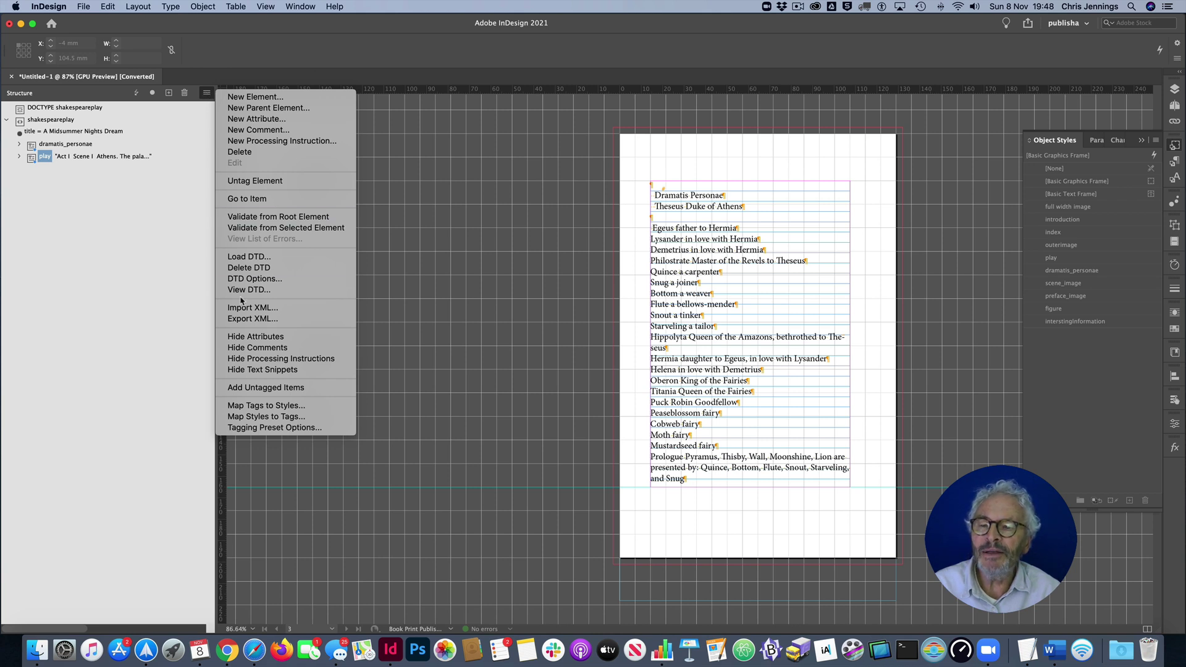
pyautogui.click(247, 407)
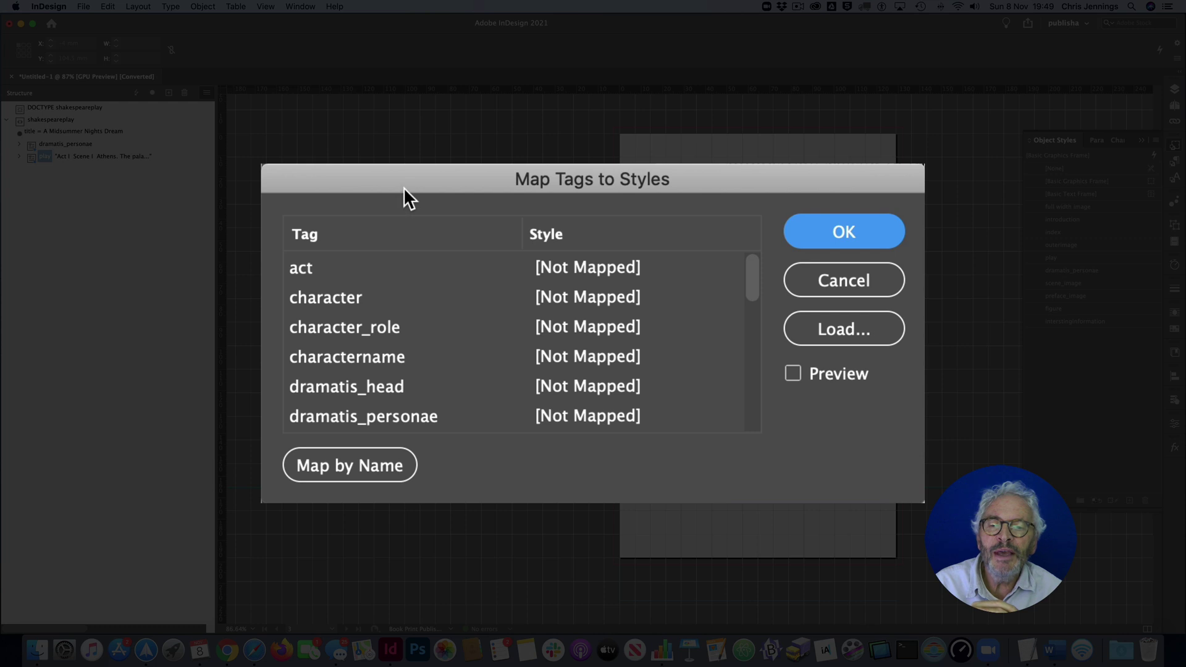
pyautogui.moveTo(403, 187); pyautogui.dragTo(303, 154)
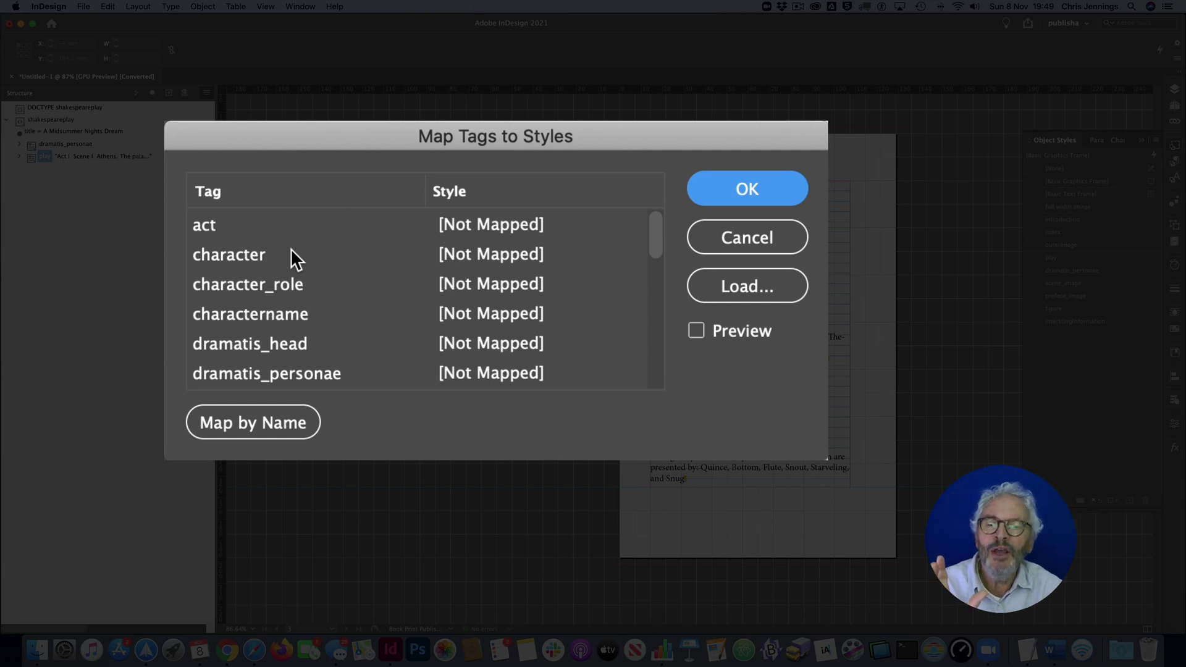
pyautogui.click(272, 425)
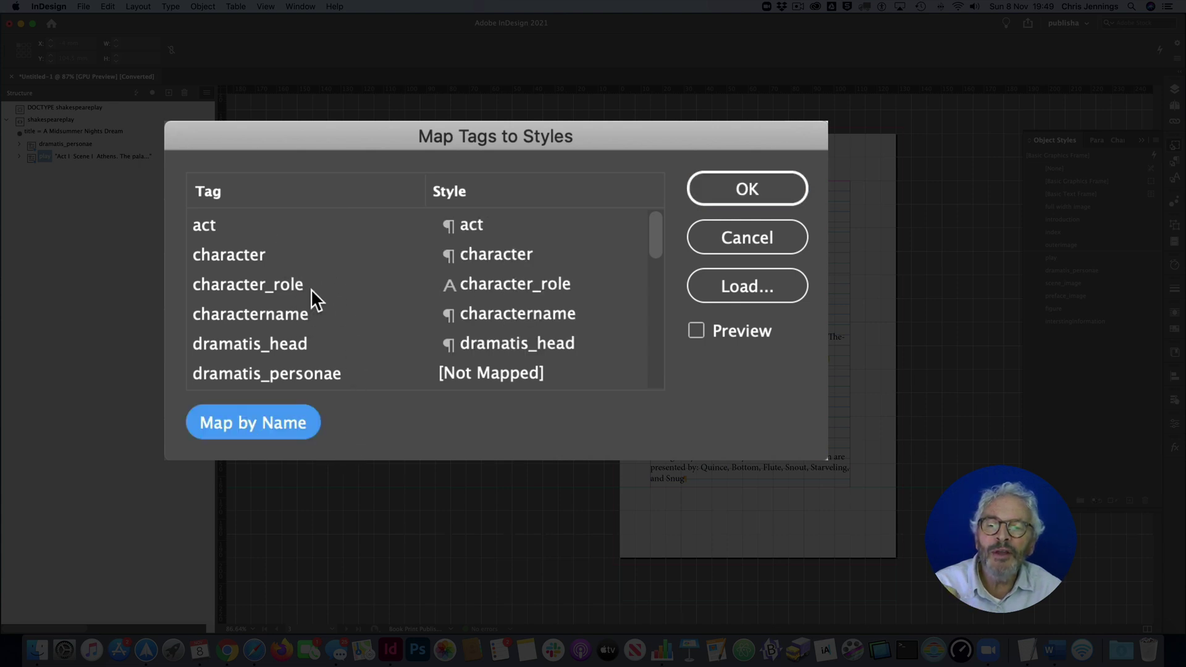
pyautogui.moveTo(815, 457); pyautogui.dragTo(905, 664)
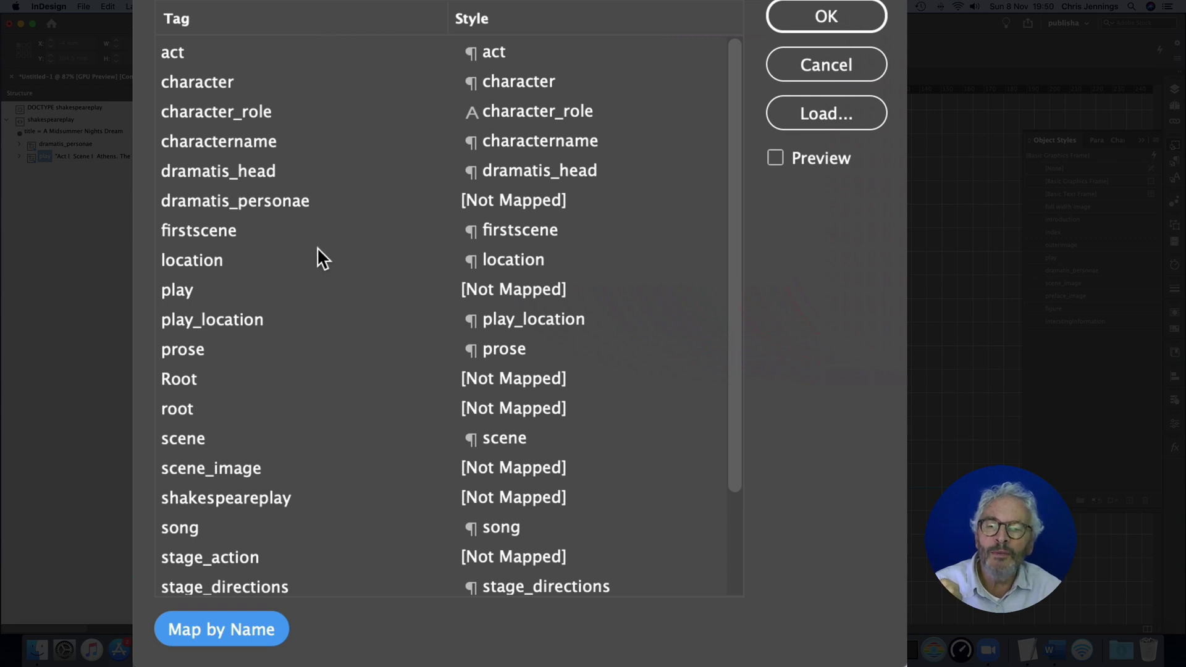
pyautogui.scroll(-3, 317, 253)
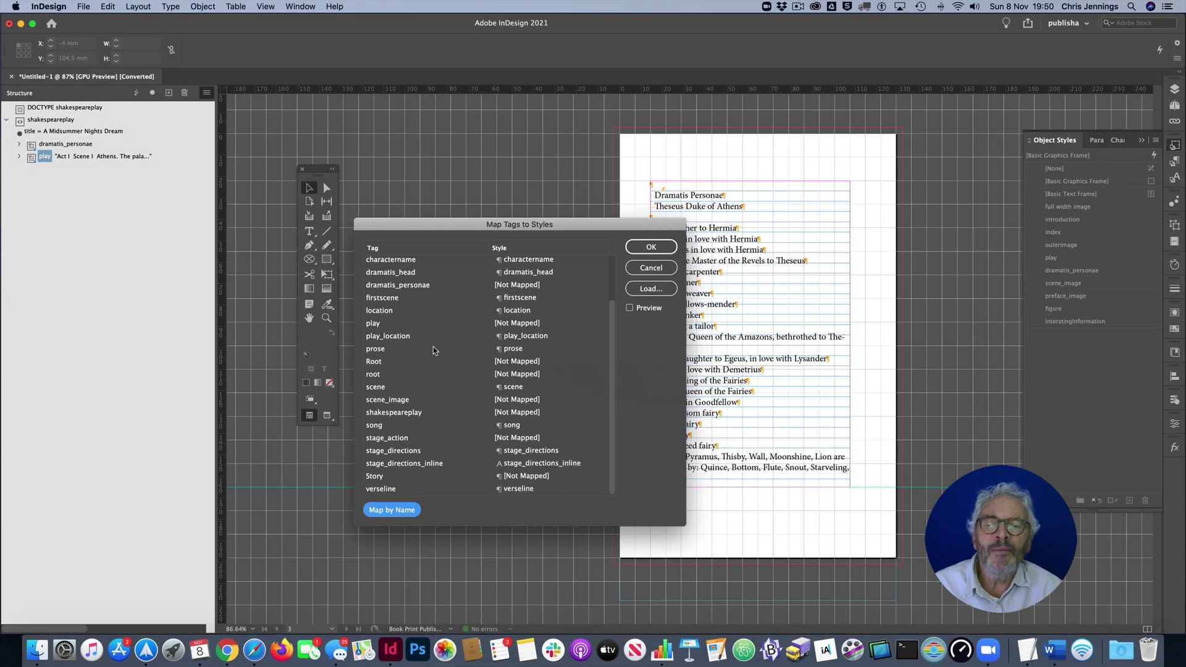
pyautogui.click(642, 250)
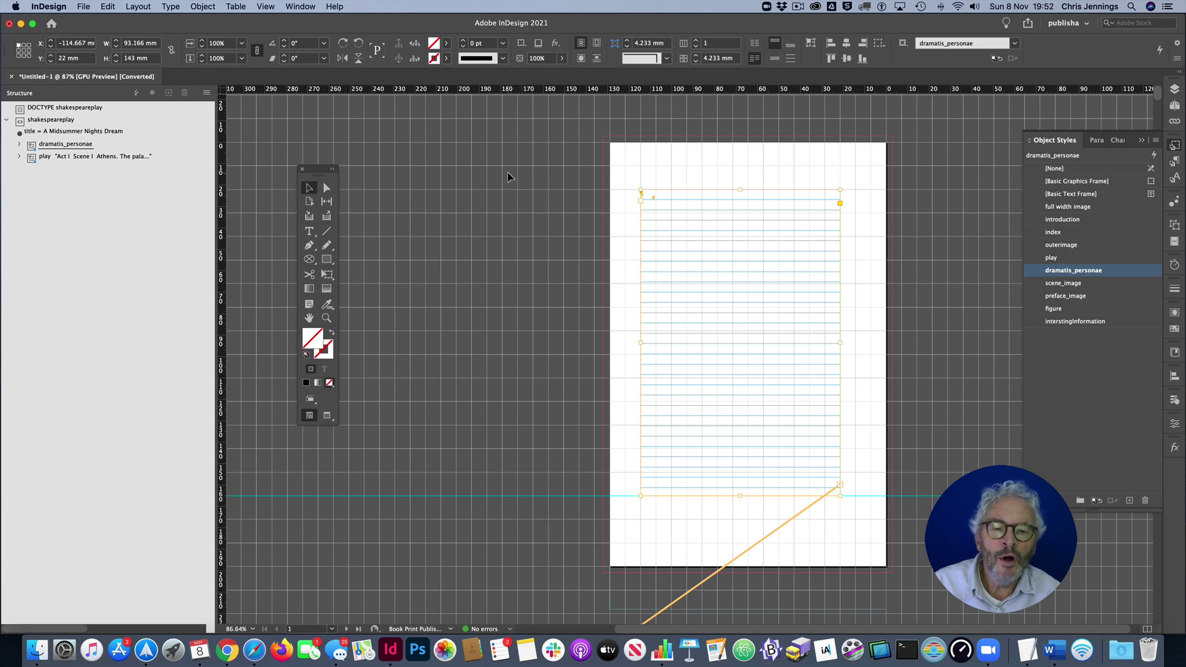
# Examine the styled text from the Dramatis Personae list through to the opening of Act I, Scene I
pyautogui.scroll(1, 507, 177)
pyautogui.scroll(-10, 507, 177)
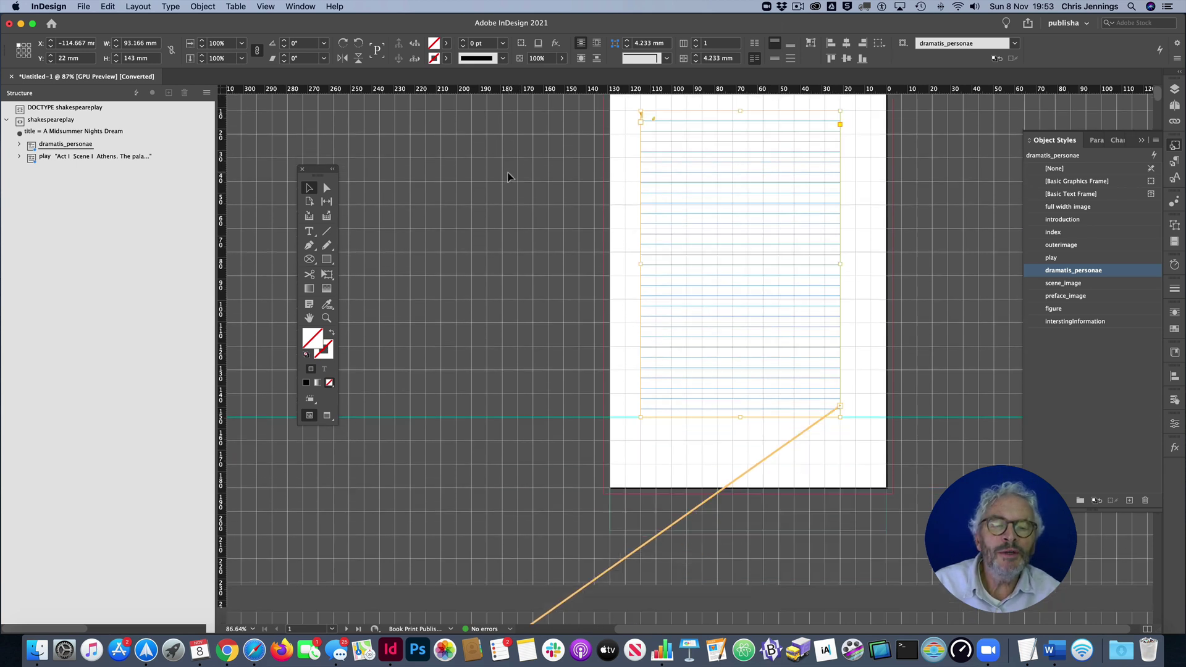
pyautogui.scroll(-15, 508, 177)
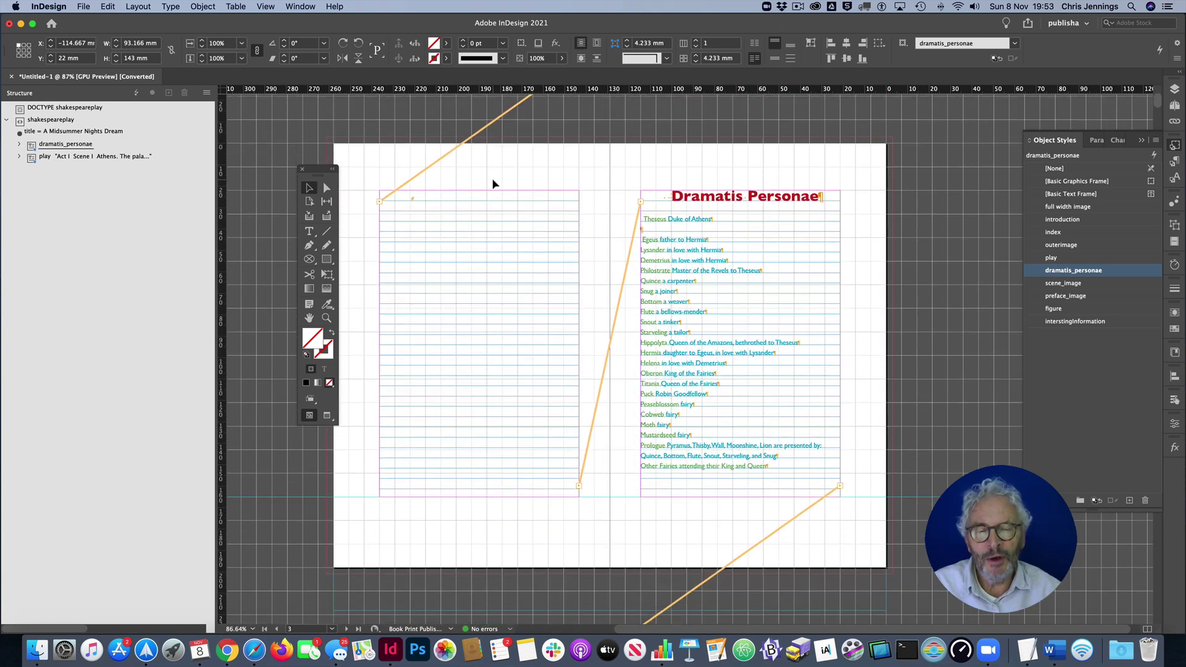
pyautogui.scroll(-14, 493, 184)
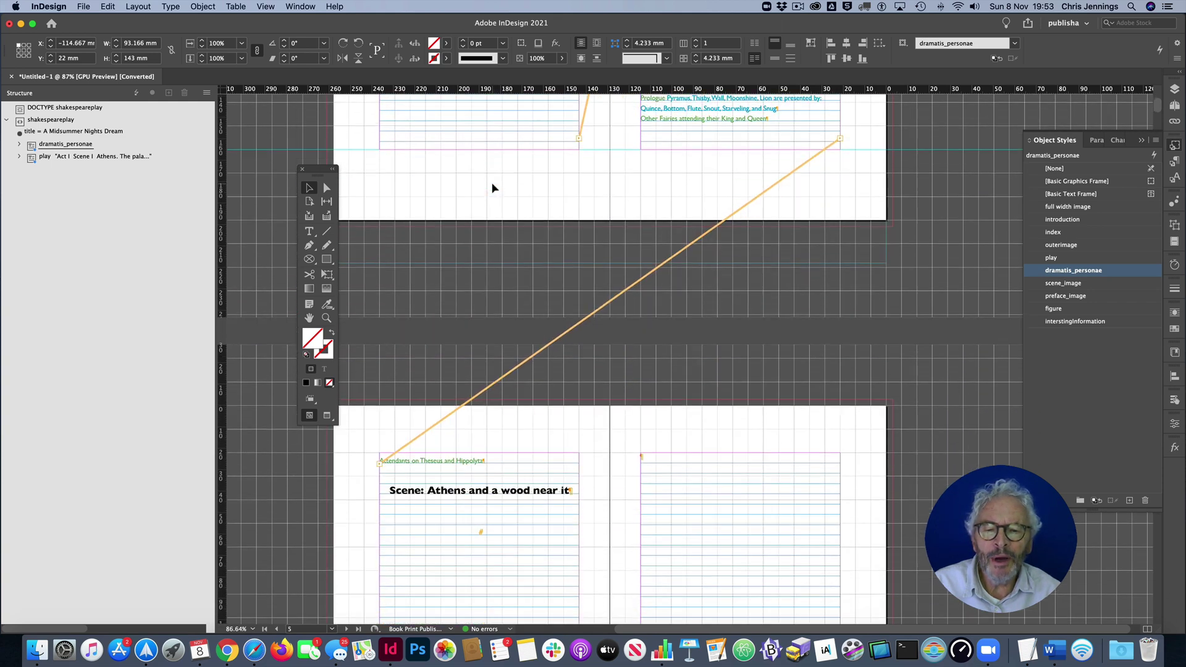
pyautogui.scroll(-3, 493, 187)
pyautogui.scroll(-14, 491, 183)
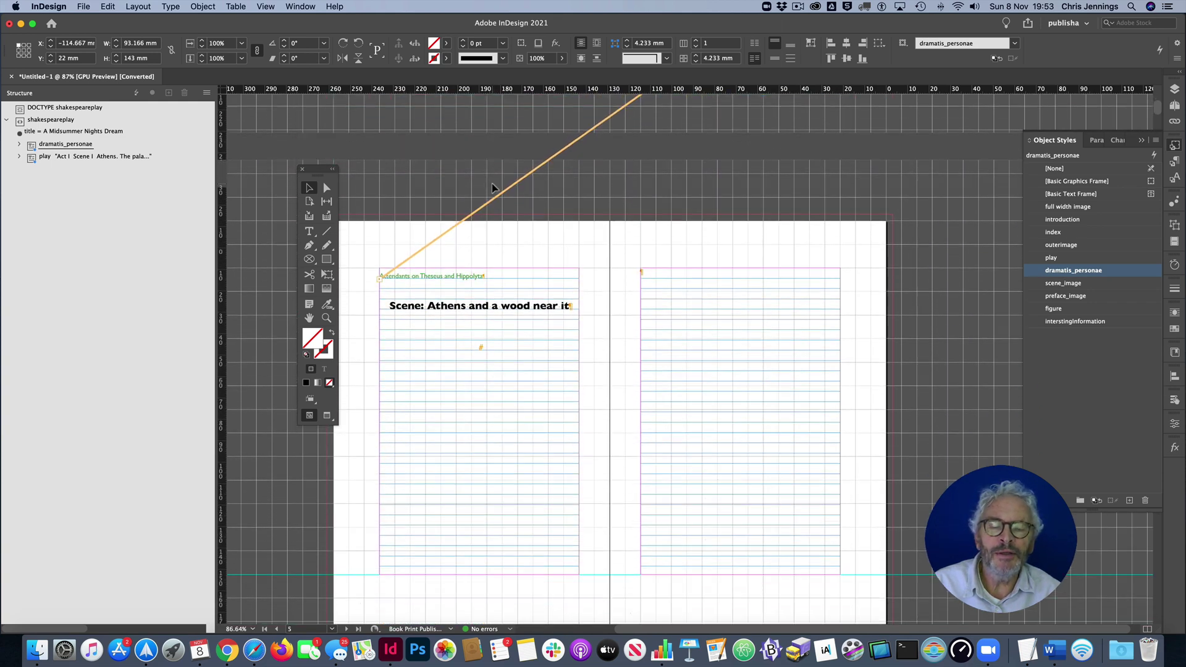
pyautogui.scroll(-14, 493, 185)
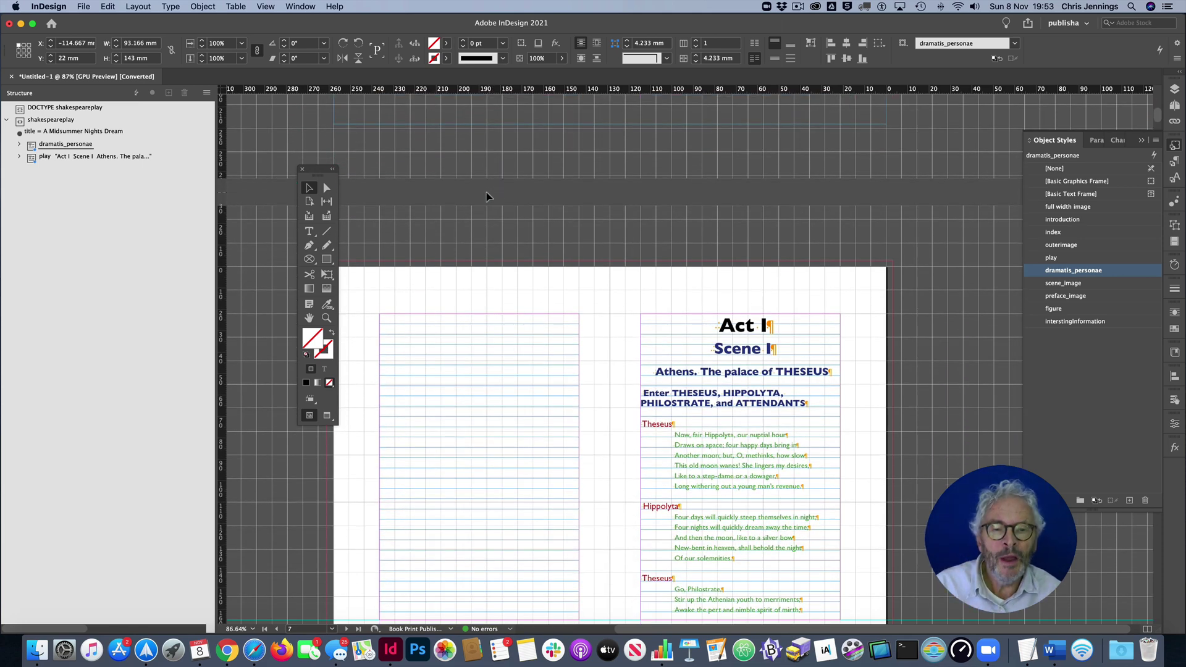
# Examine the styled speaker names, verse lines and stage directions across the Act I spreads through page 11, and return to the Dramatis Personae page
pyautogui.scroll(-3, 486, 193)
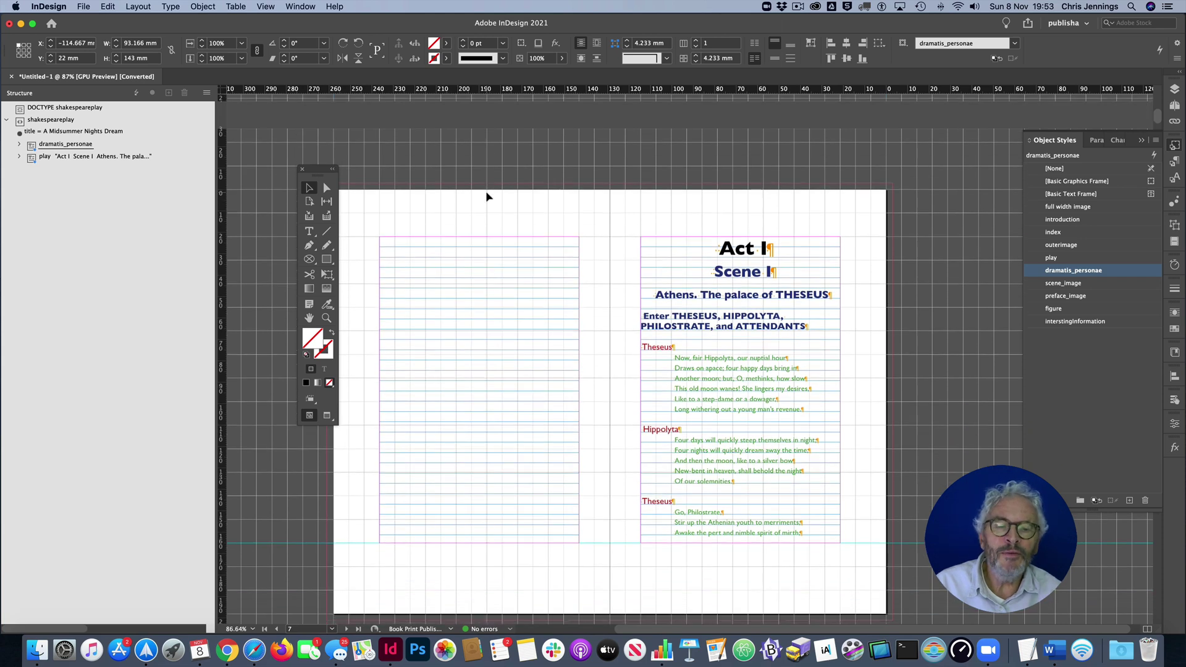
pyautogui.scroll(-1, 486, 196)
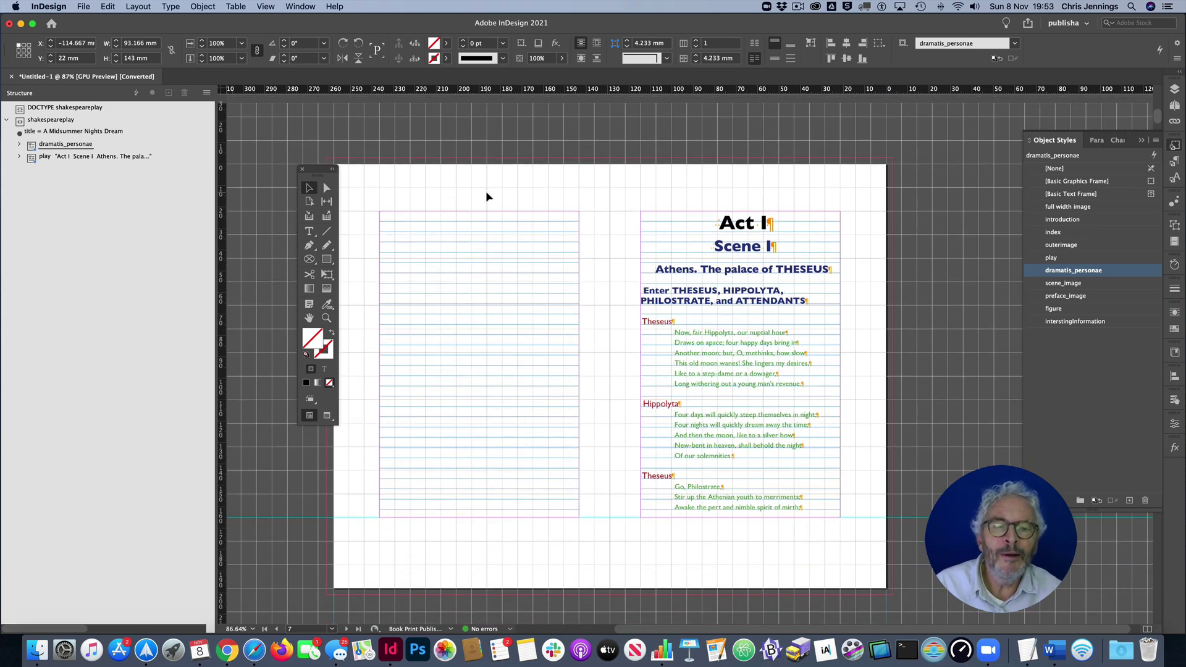
pyautogui.scroll(-10, 586, 233)
pyautogui.scroll(-12, 587, 231)
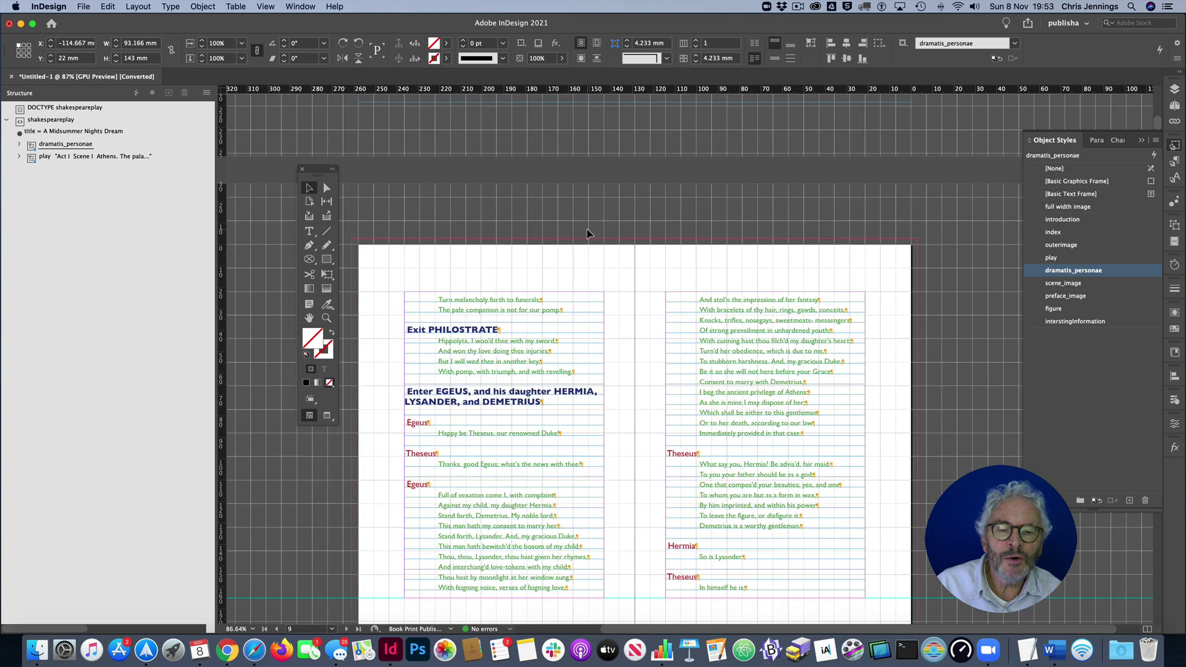
pyautogui.click(587, 234)
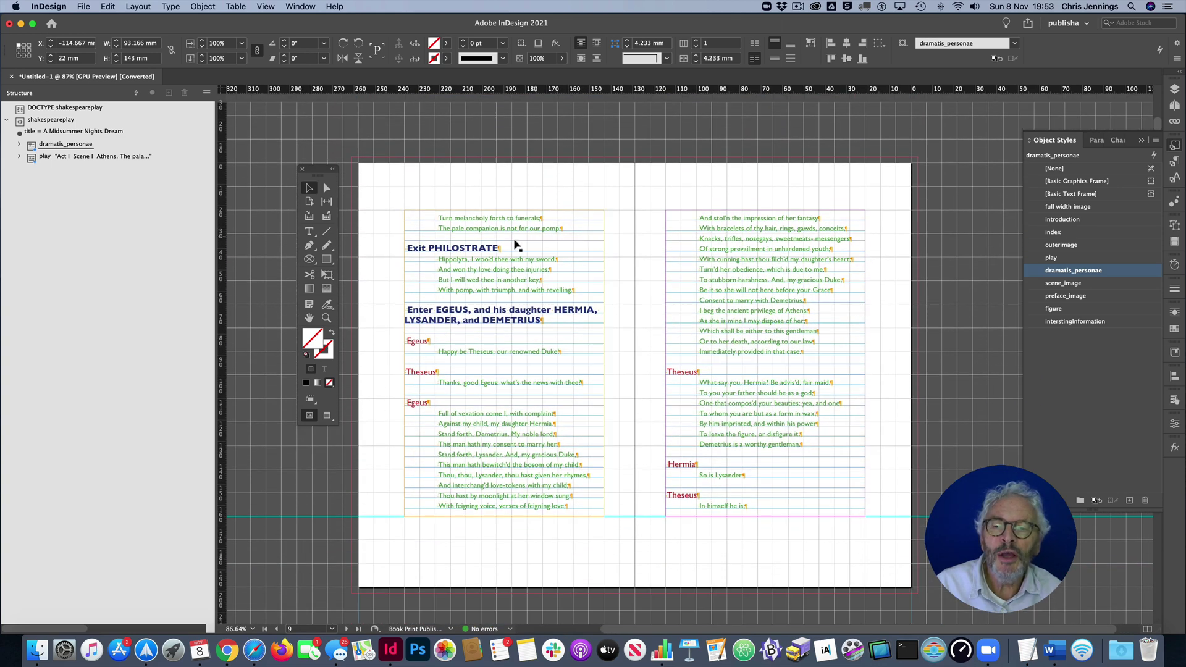
pyautogui.scroll(-1, 556, 243)
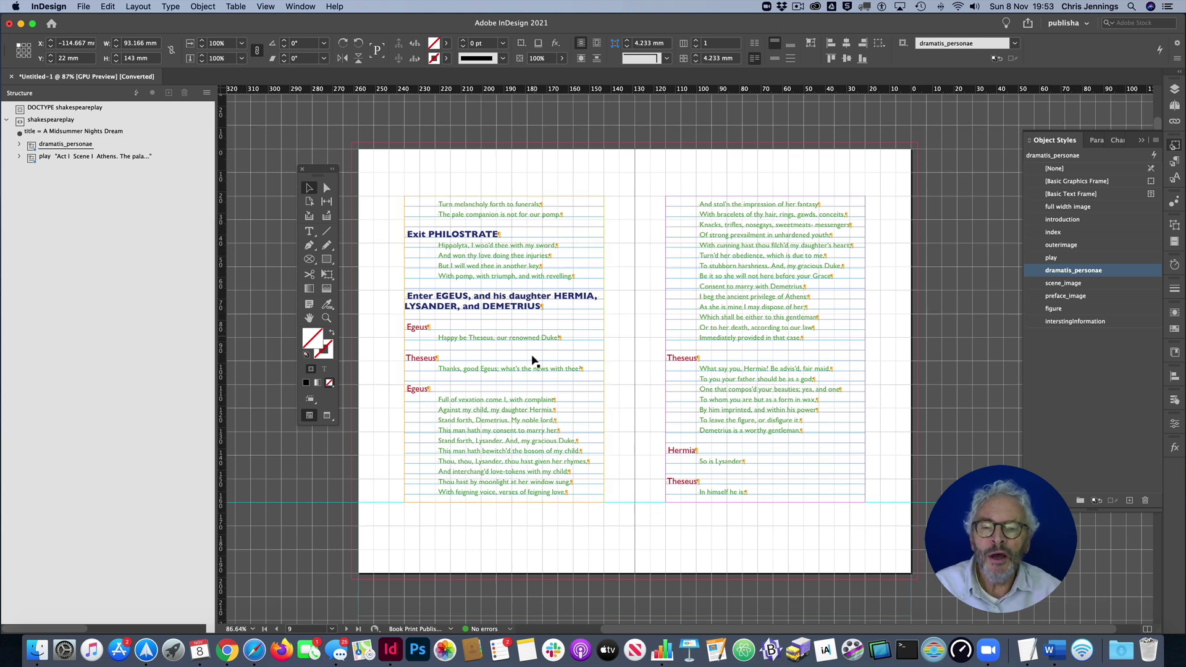
pyautogui.scroll(-10, 567, 256)
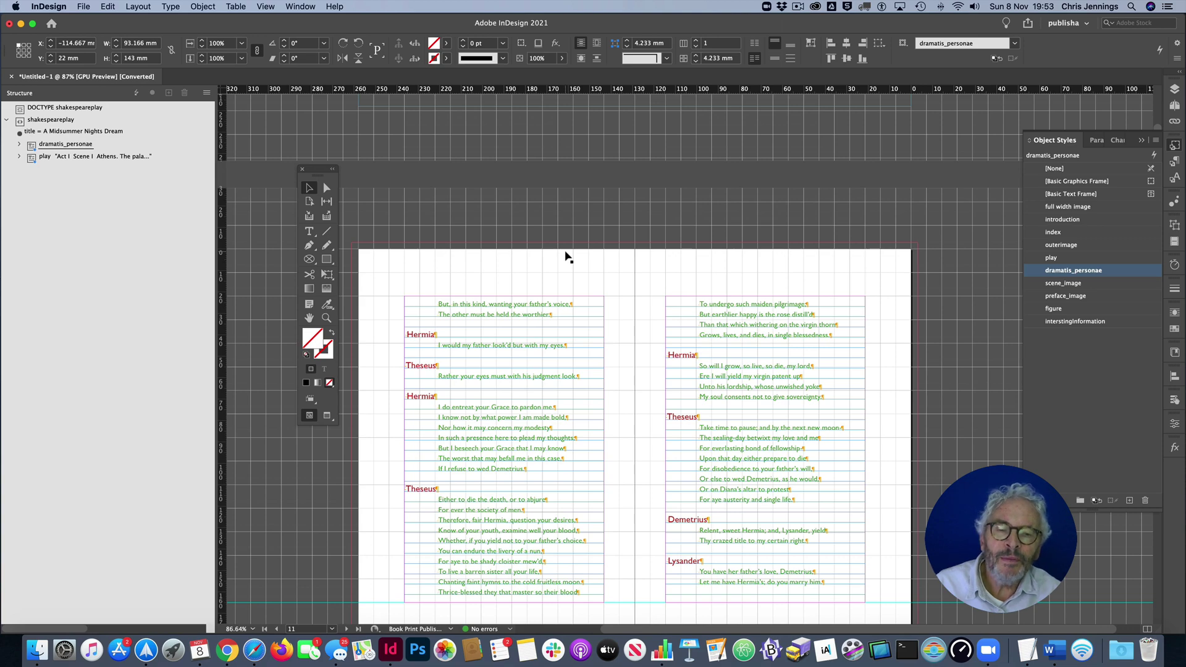
pyautogui.scroll(10, 566, 256)
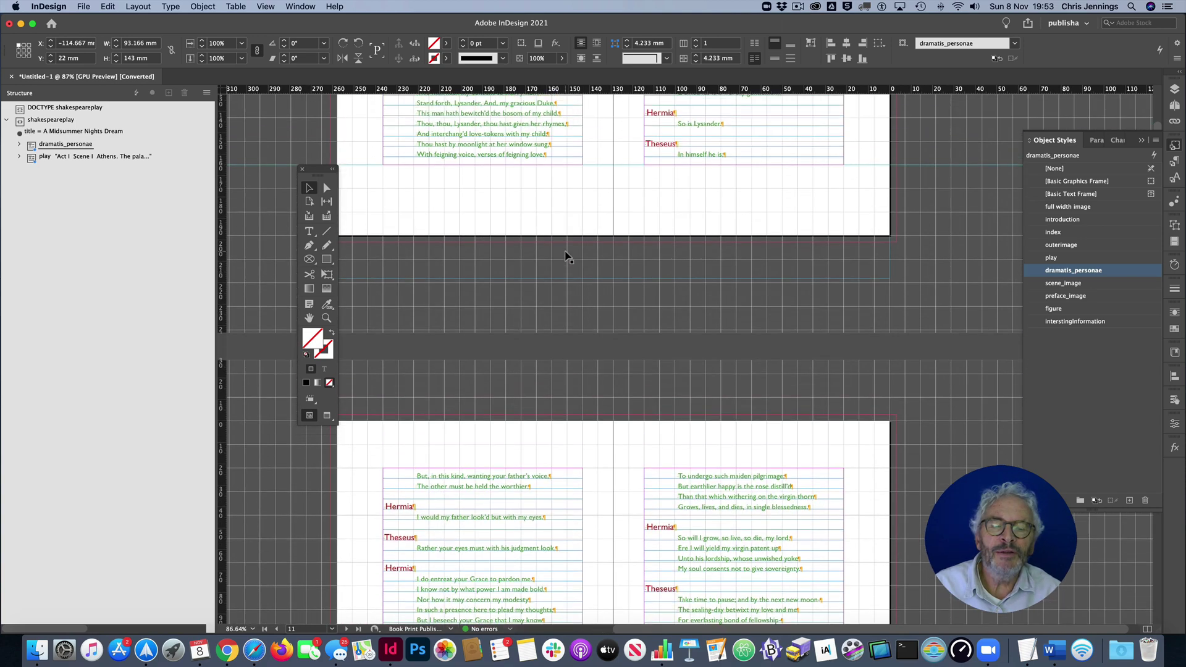
pyautogui.scroll(10, 567, 257)
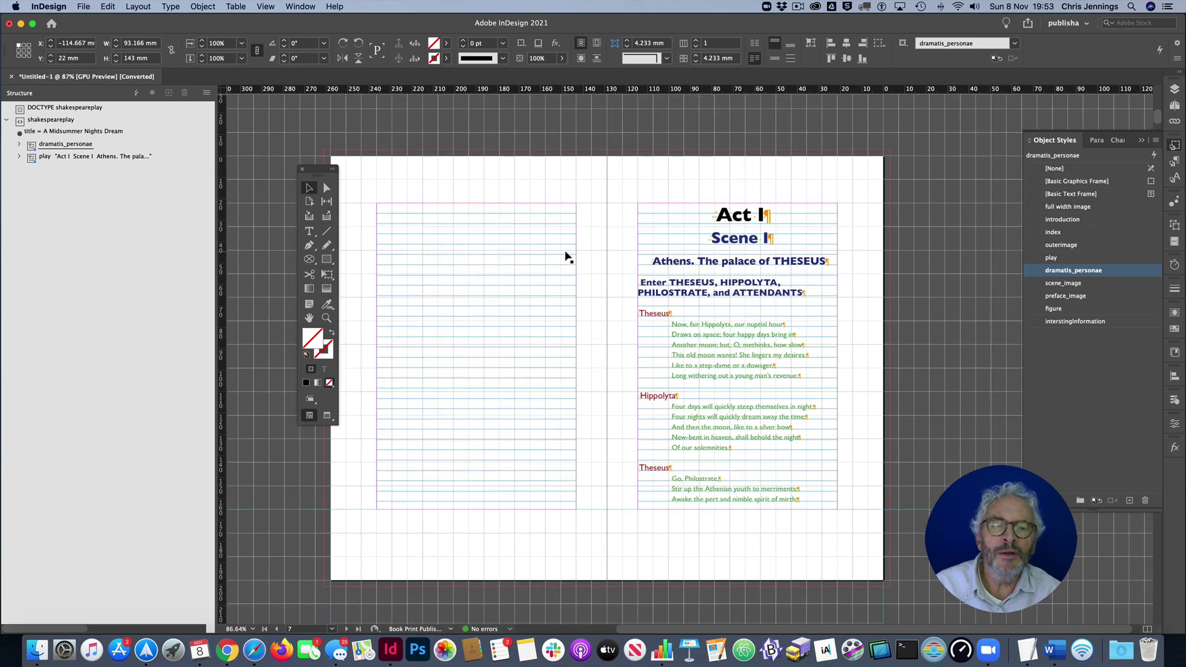
pyautogui.scroll(20, 567, 256)
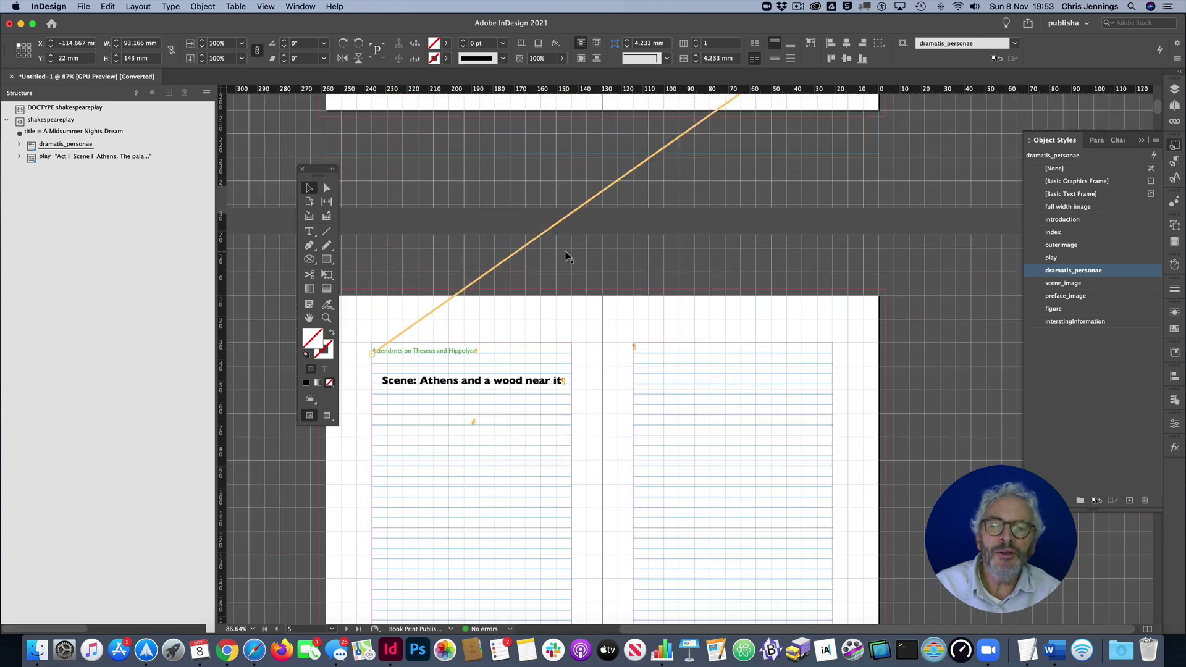
pyautogui.scroll(5, 567, 256)
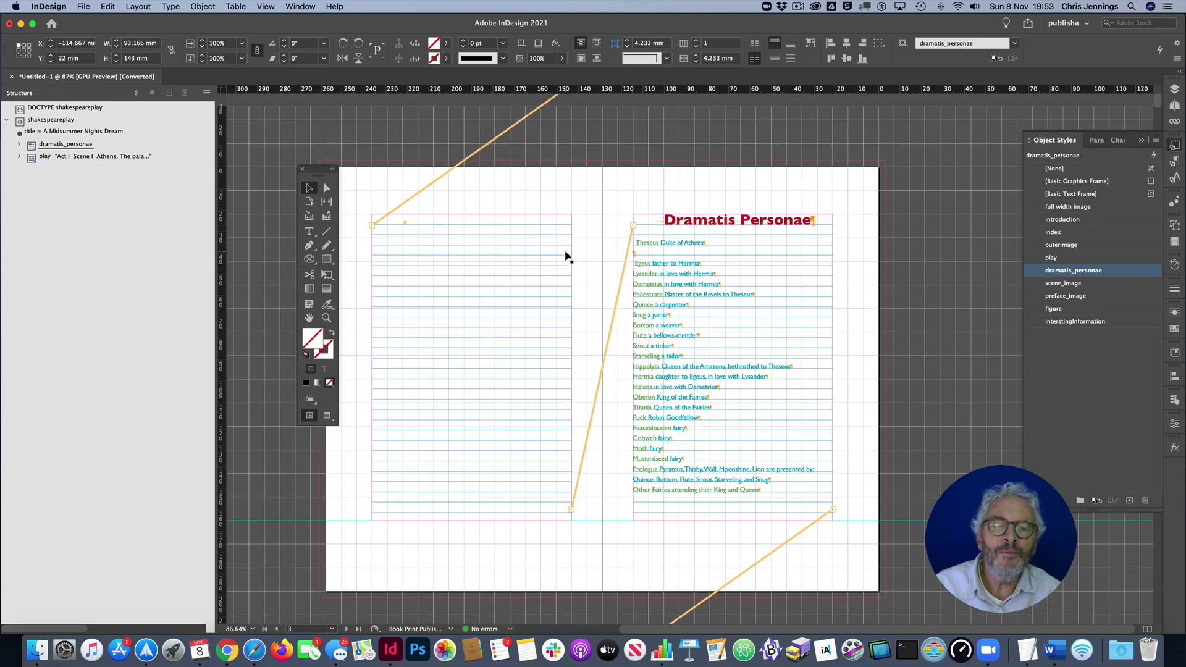